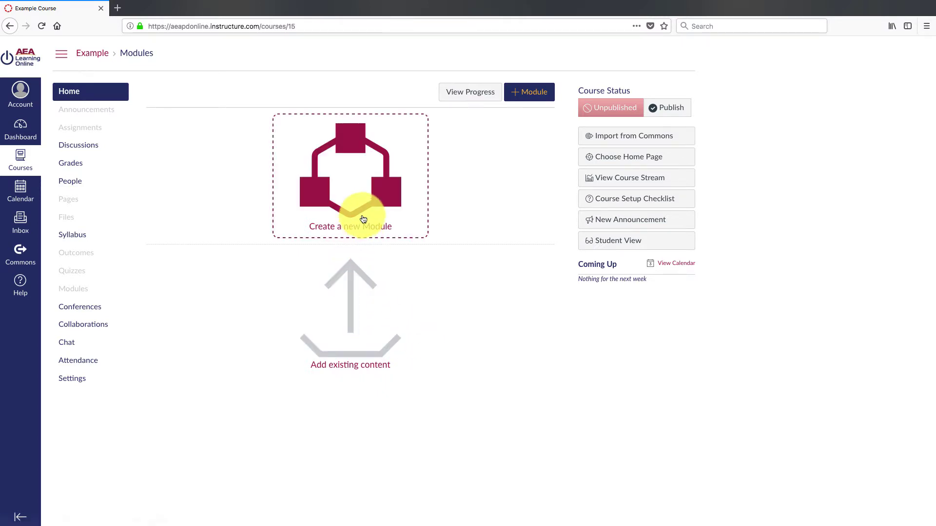
- Add a new module named Unit 1 to the course
{"action": "left_click", "coordinate": [395, 209]}
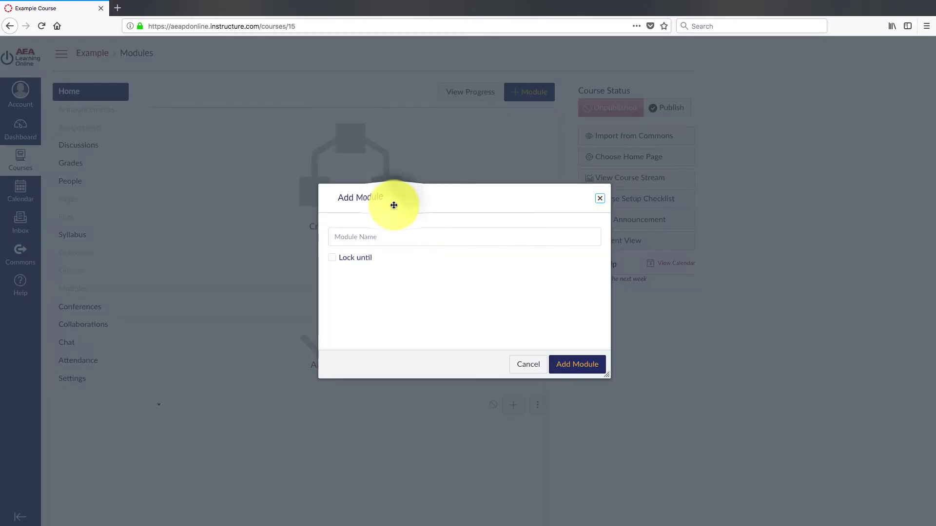
{"action": "left_click", "coordinate": [598, 198]}
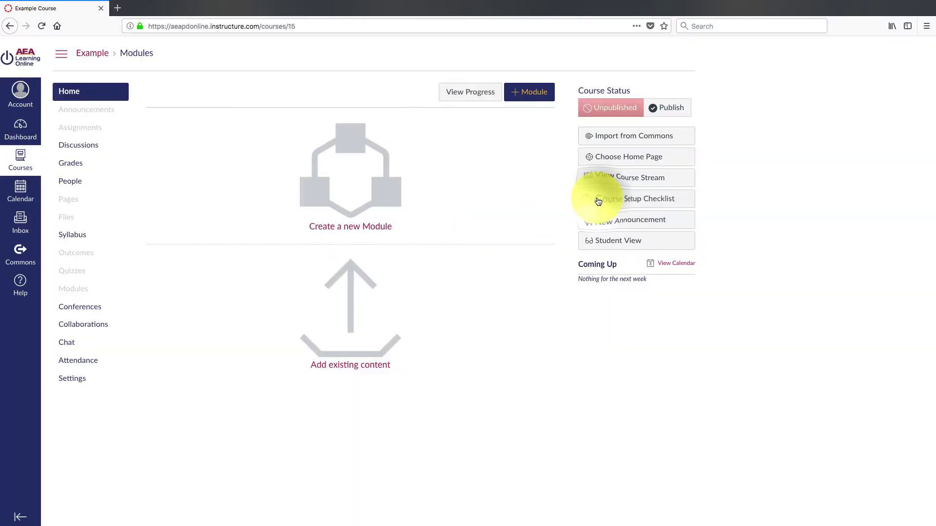
{"action": "left_click", "coordinate": [538, 84]}
{"action": "left_click", "coordinate": [399, 244]}
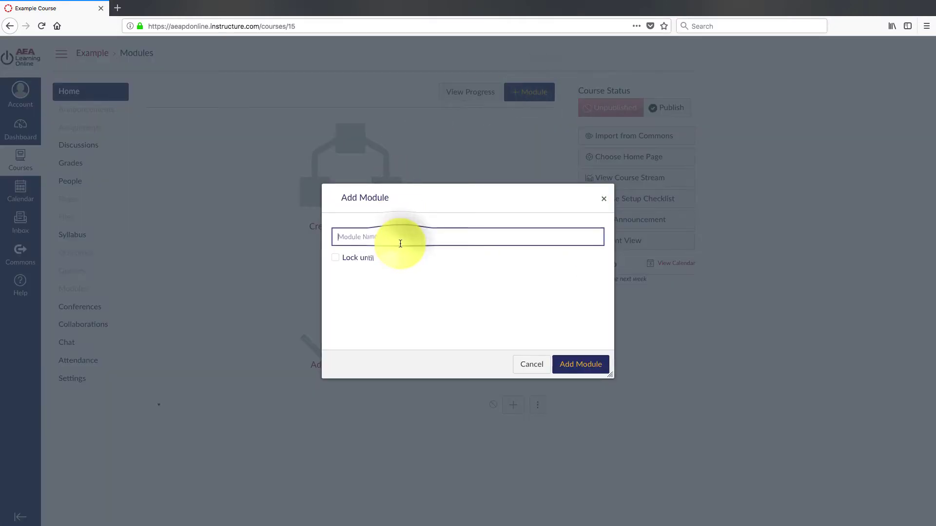
{"action": "type", "text": "Unit"}
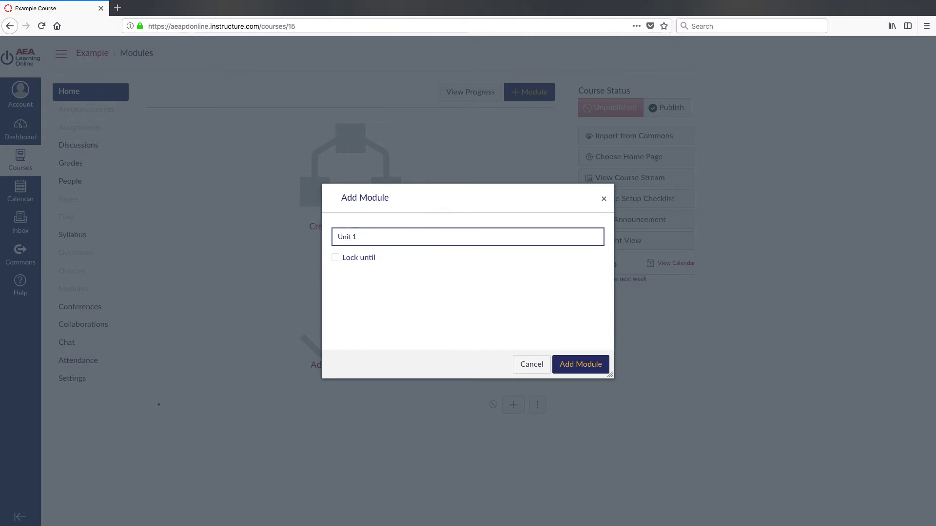
{"action": "type", "text": " 1"}
{"action": "left_click", "coordinate": [575, 364]}
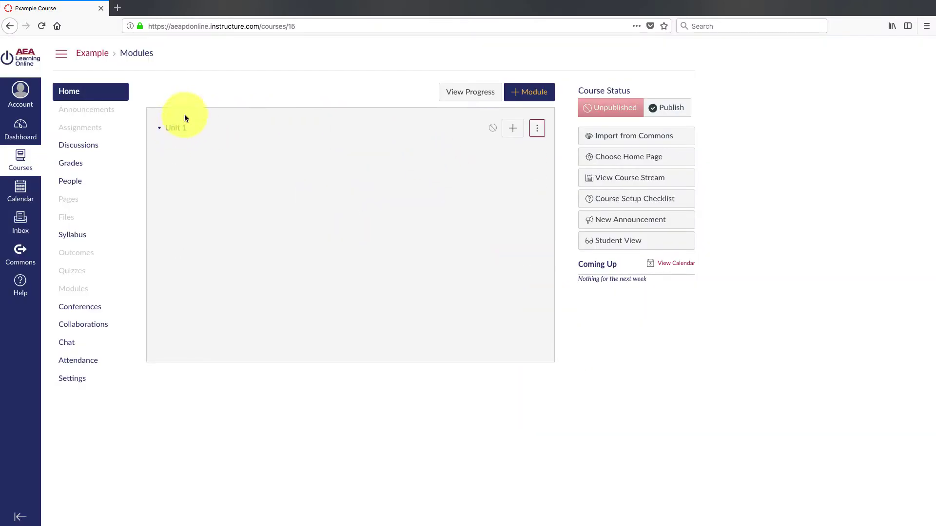
- Add a module named Unit 2 with Unit 1 as its prerequisite
{"action": "left_click", "coordinate": [531, 93]}
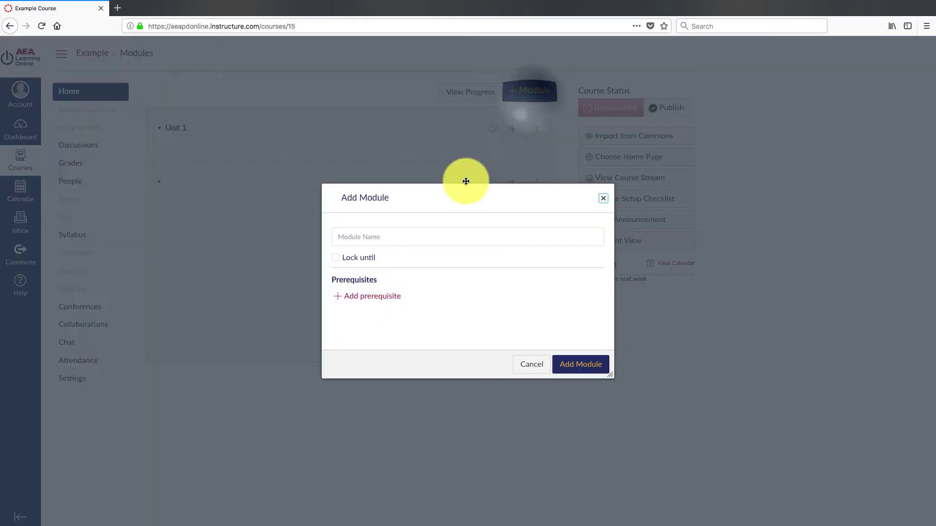
{"action": "left_click", "coordinate": [431, 239]}
{"action": "type", "text": "Unit"}
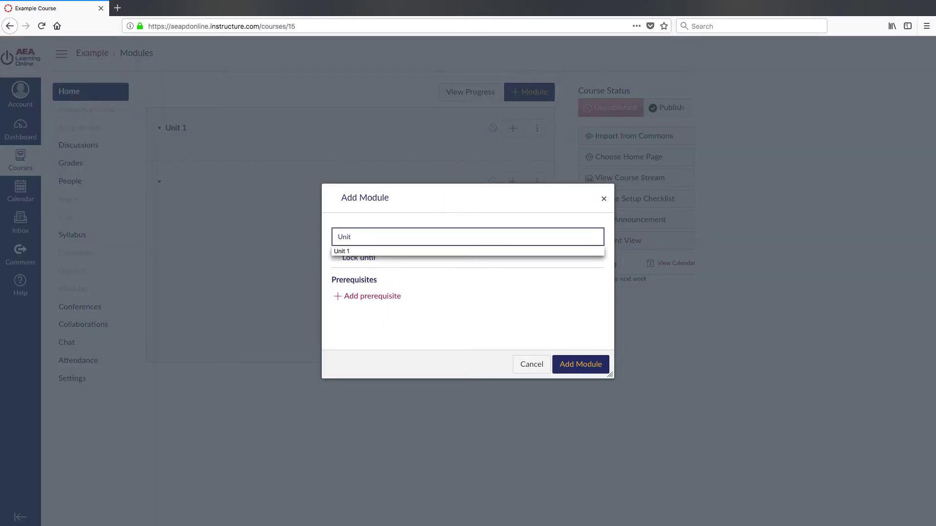
{"action": "type", "text": " 2"}
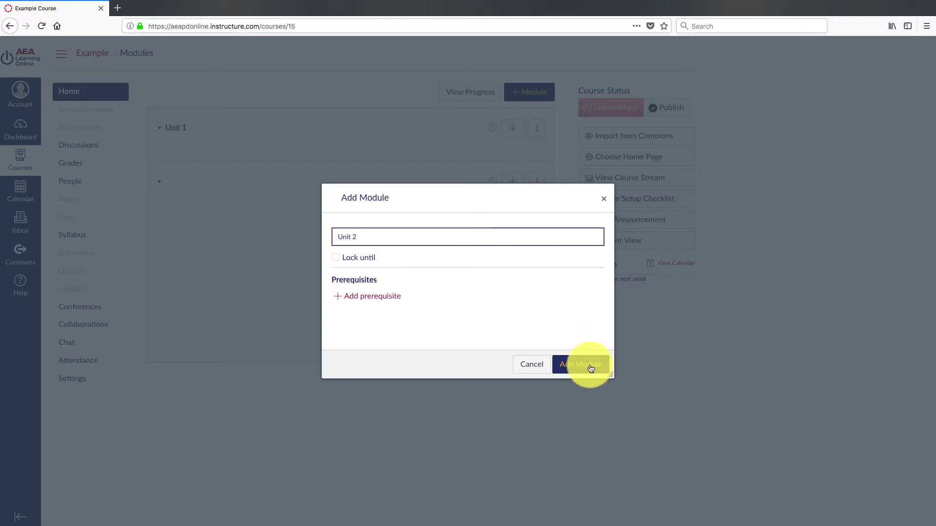
{"action": "left_click", "coordinate": [371, 300]}
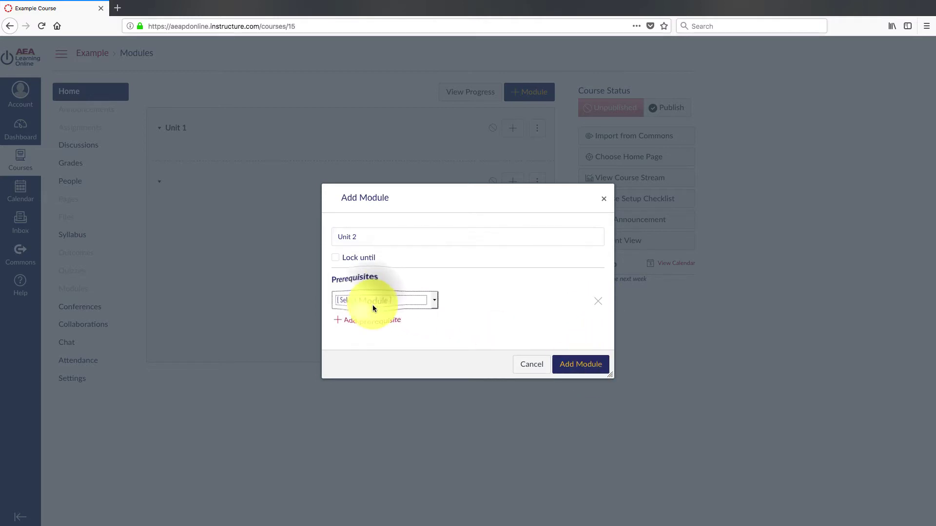
{"action": "left_click", "coordinate": [428, 300]}
{"action": "left_click", "coordinate": [422, 301]}
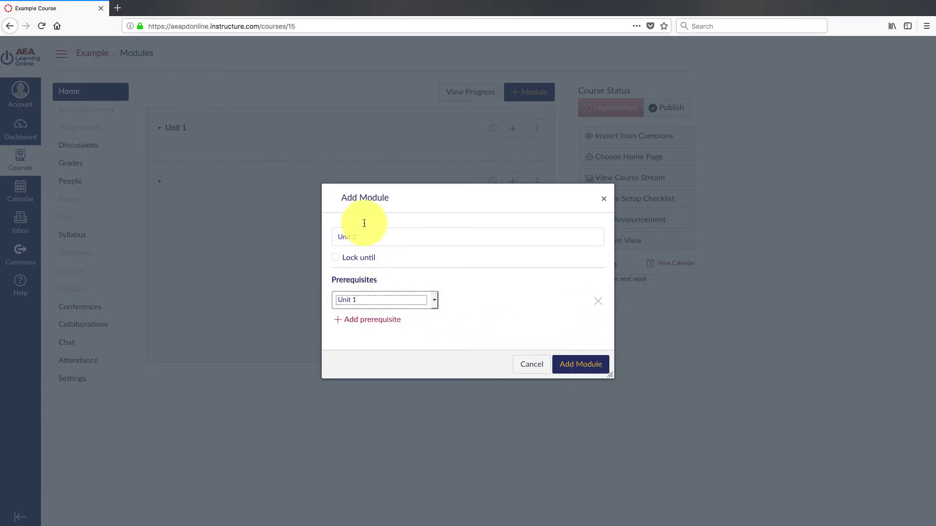
{"action": "left_click", "coordinate": [601, 369]}
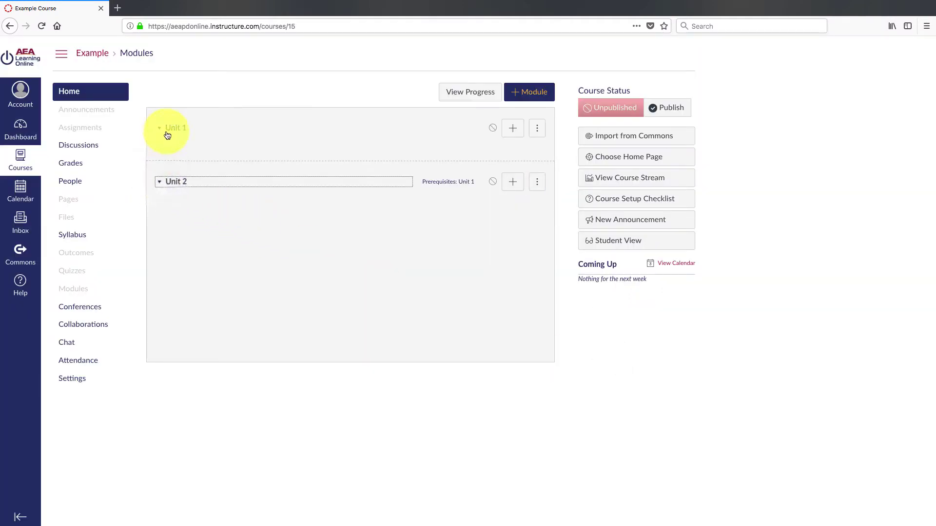
- Add a module named Unit 3 with Unit 2 as its prerequisite
{"action": "left_click", "coordinate": [529, 92]}
{"action": "type", "text": "Unit 3"}
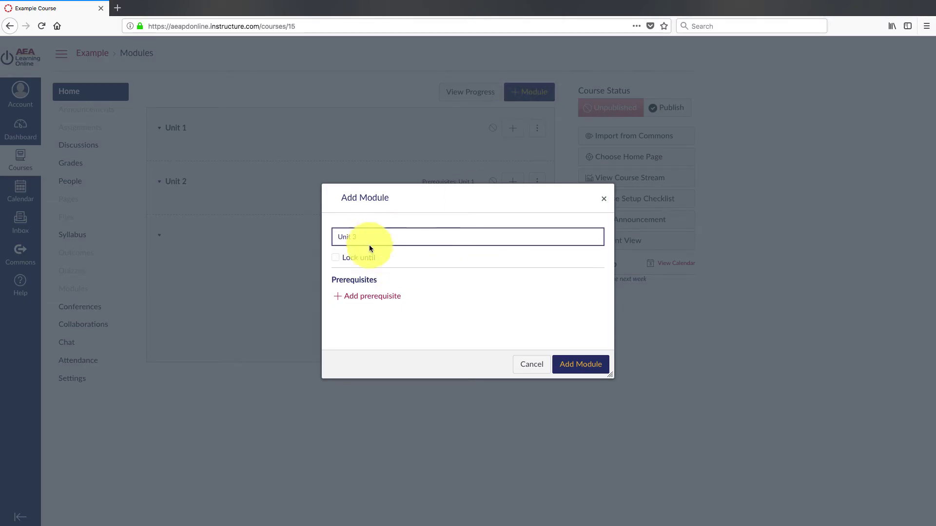
{"action": "left_click", "coordinate": [366, 296]}
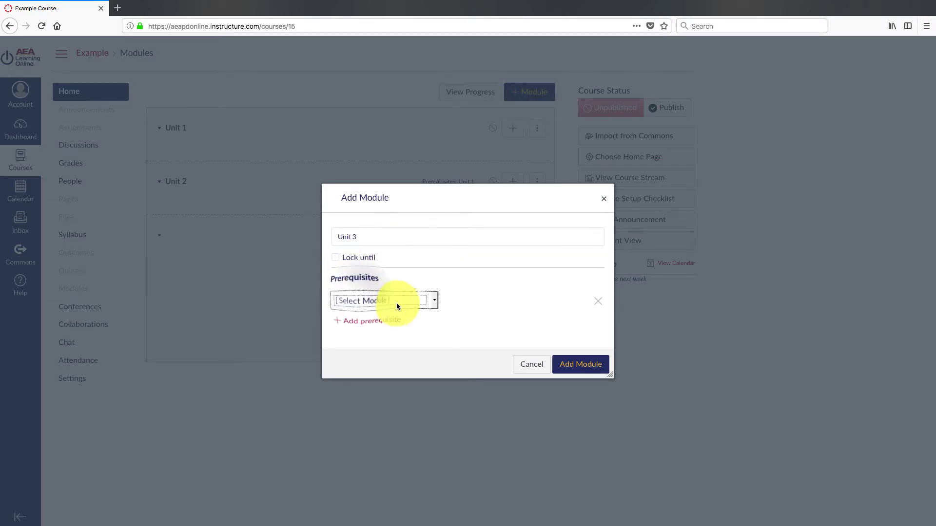
{"action": "left_click", "coordinate": [398, 302]}
{"action": "left_click", "coordinate": [393, 308]}
{"action": "left_click", "coordinate": [390, 304]}
{"action": "left_click", "coordinate": [388, 303]}
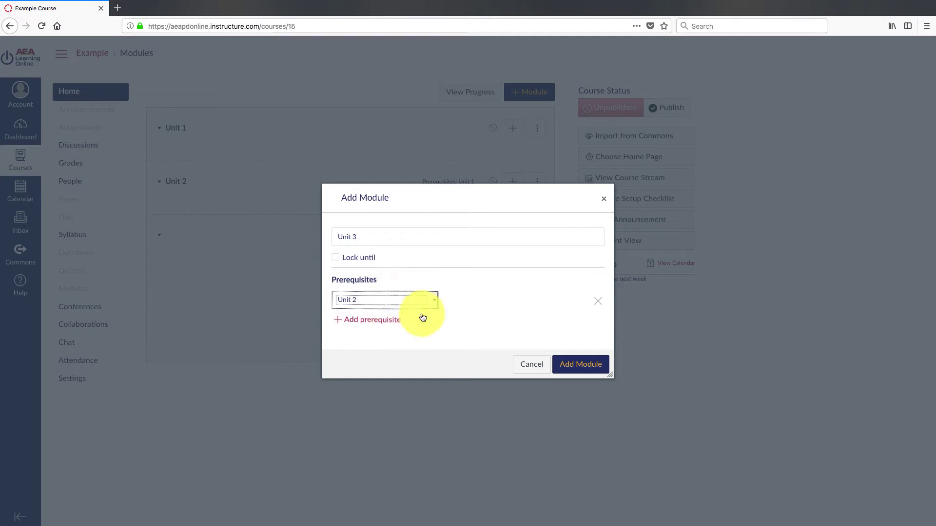
{"action": "left_click", "coordinate": [581, 363]}
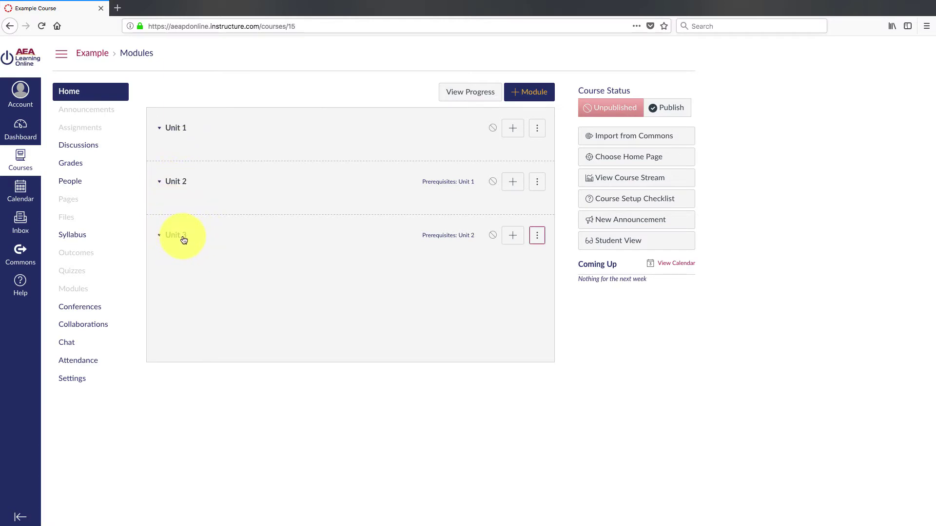
{"action": "left_click_drag", "start_coordinate": [183, 240], "coordinate": [161, 191]}
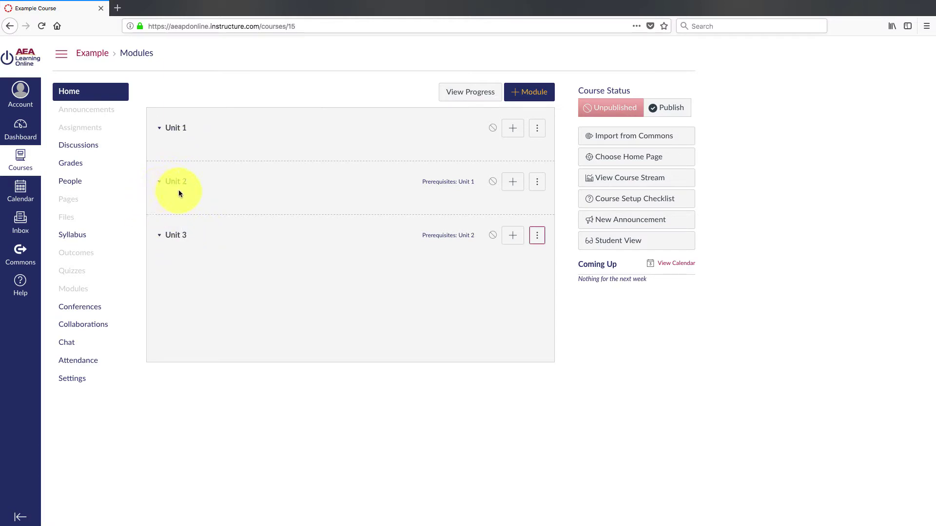
{"action": "left_click_drag", "start_coordinate": [180, 130], "coordinate": [457, 150]}
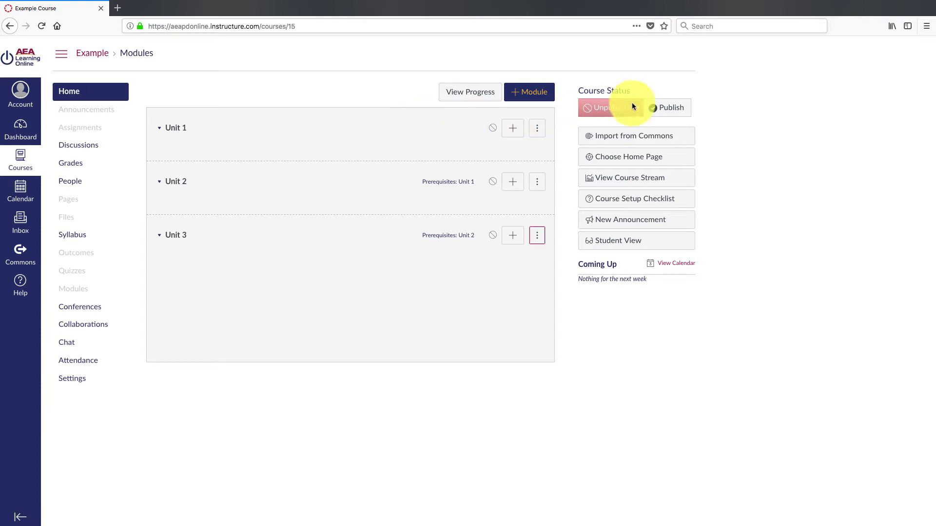
- Publish the course and the modules Unit 1, Unit 2 and Unit 3
{"action": "left_click", "coordinate": [668, 108]}
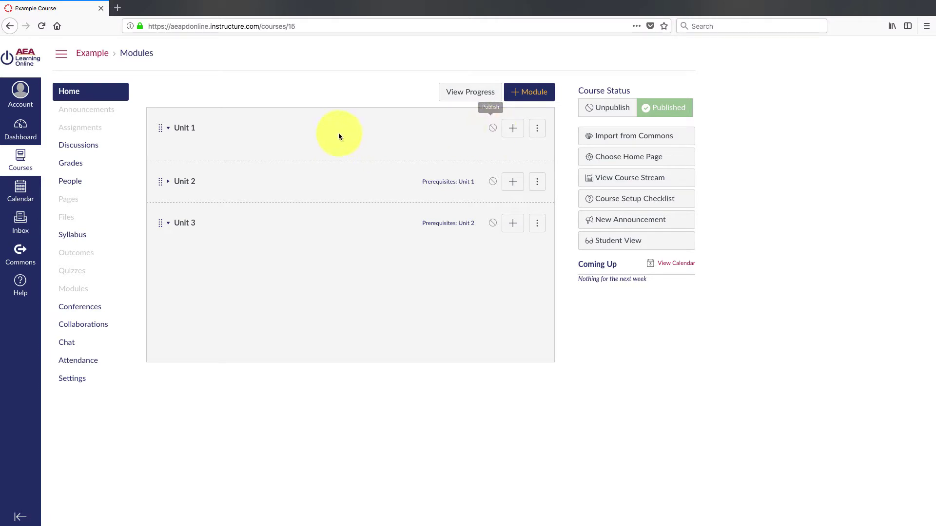
{"action": "left_click", "coordinate": [493, 128]}
{"action": "left_click", "coordinate": [492, 181]}
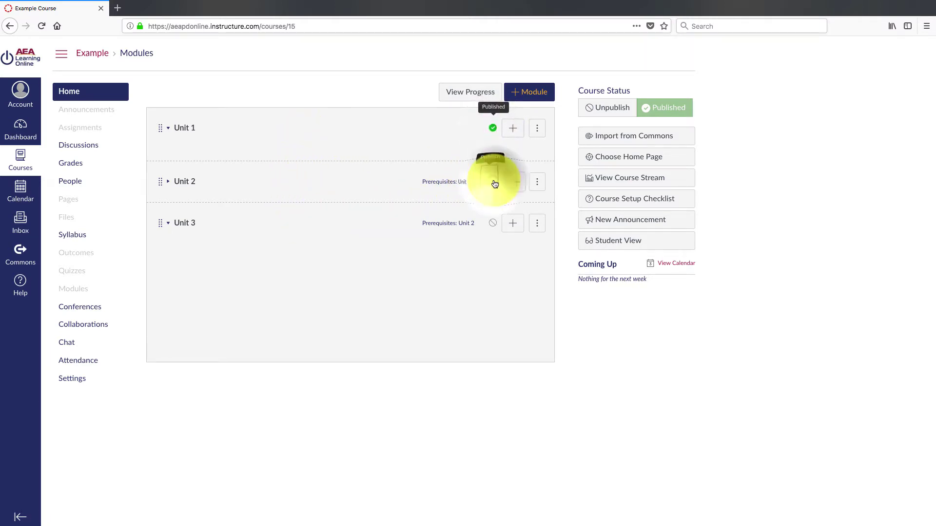
{"action": "left_click", "coordinate": [492, 222]}
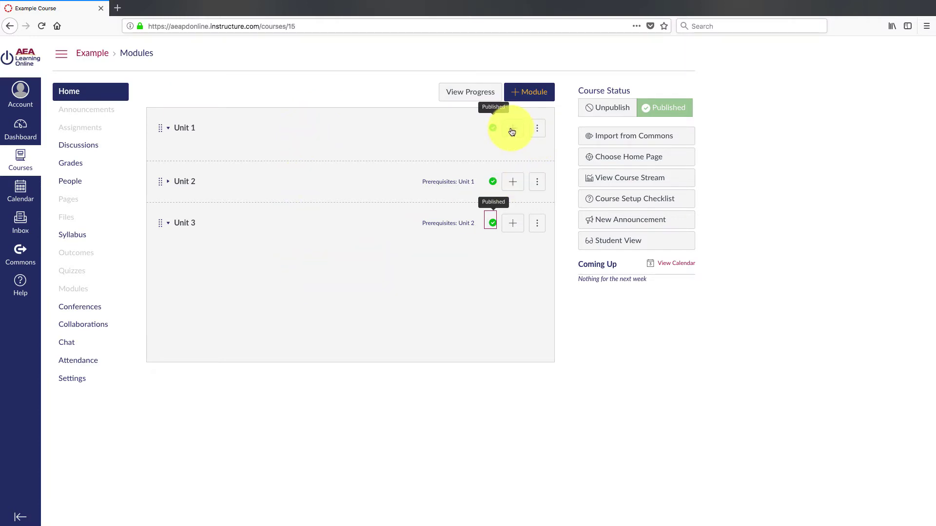
- Look over the management options available for the Unit 1 module
{"action": "left_click", "coordinate": [537, 129]}
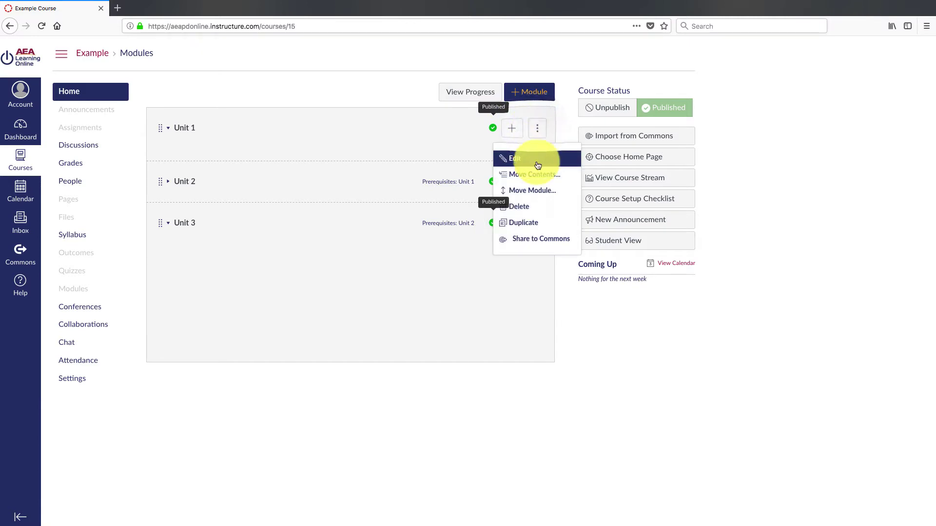
{"action": "left_click", "coordinate": [437, 288]}
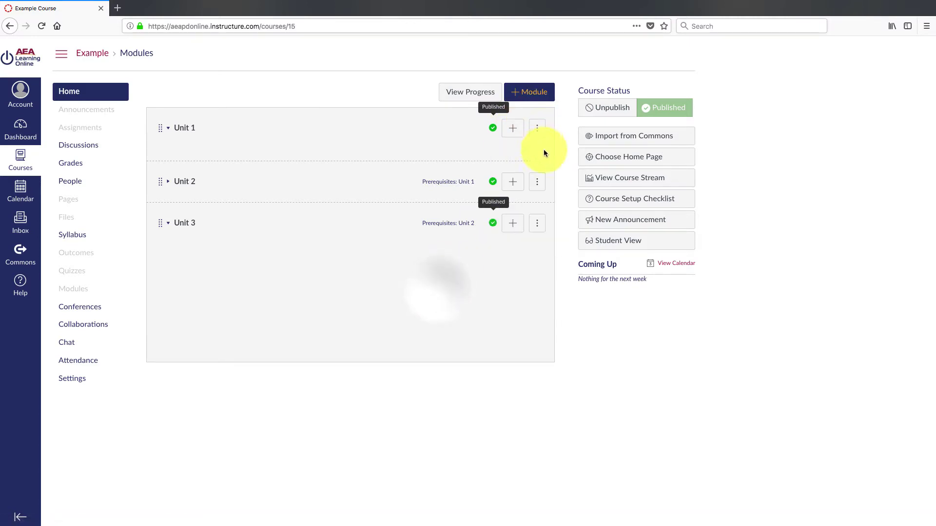
{"action": "left_click", "coordinate": [537, 128]}
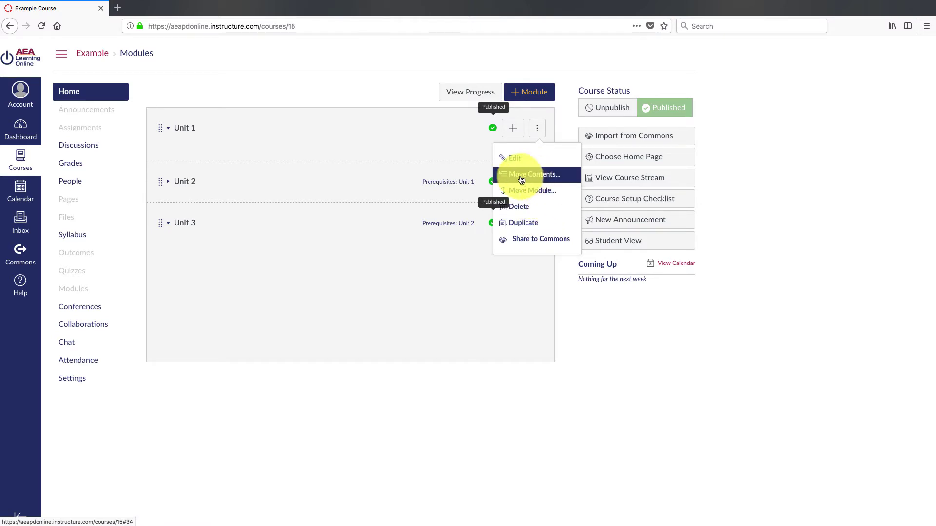
- Move the Unit 1 module below Unit 2 and return it to the first place
{"action": "left_click_drag", "start_coordinate": [161, 128], "coordinate": [156, 200]}
{"action": "left_click_drag", "start_coordinate": [156, 167], "coordinate": [157, 125]}
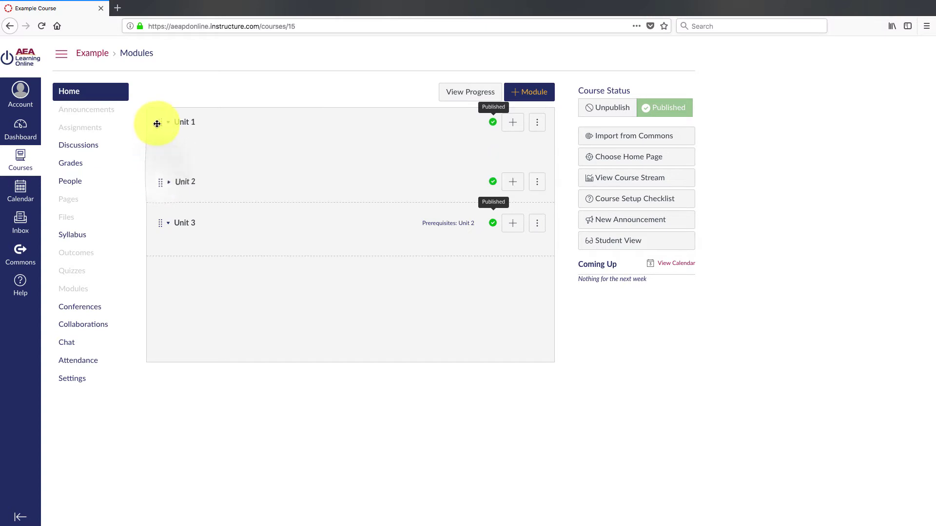
- Review the content types that can be added as an item to Unit 1, including Quiz, without adding one
{"action": "left_click", "coordinate": [513, 130]}
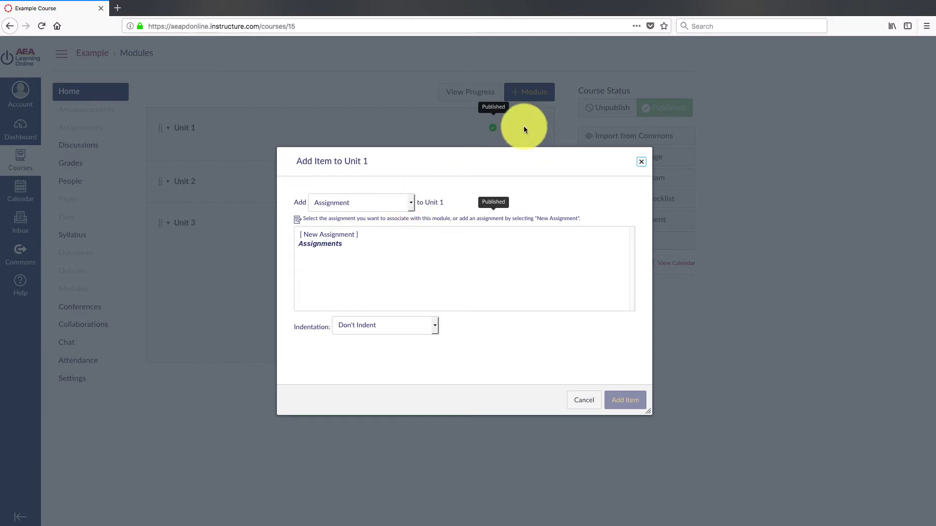
{"action": "left_click", "coordinate": [410, 206]}
{"action": "left_click", "coordinate": [410, 207]}
{"action": "left_click", "coordinate": [411, 204]}
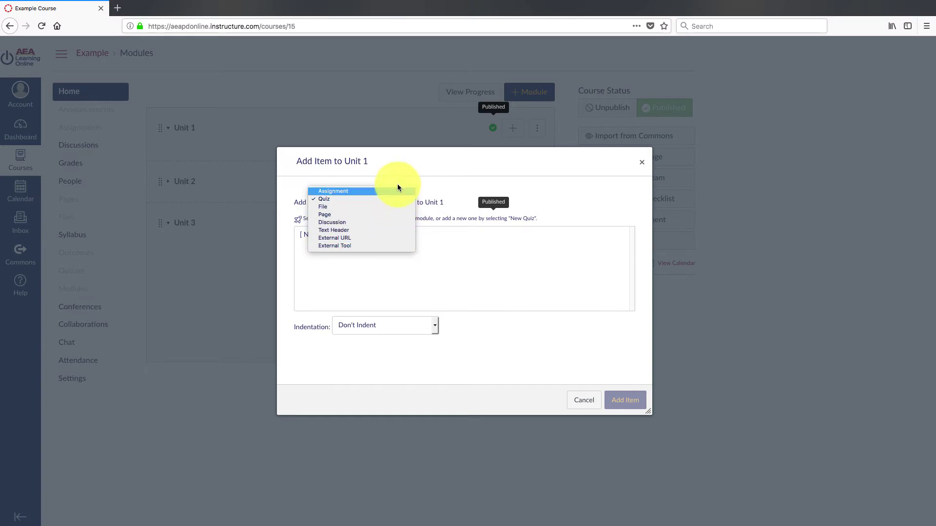
{"action": "left_click", "coordinate": [435, 179]}
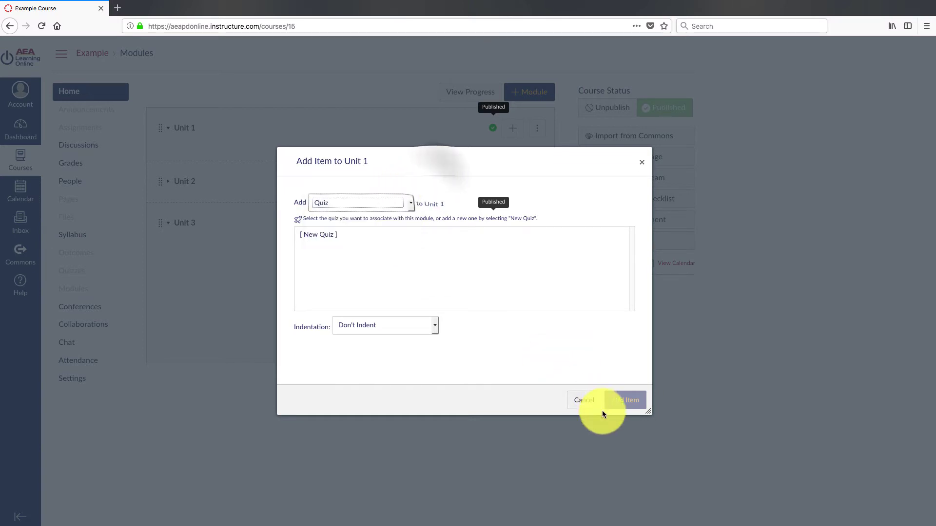
{"action": "left_click", "coordinate": [580, 398]}
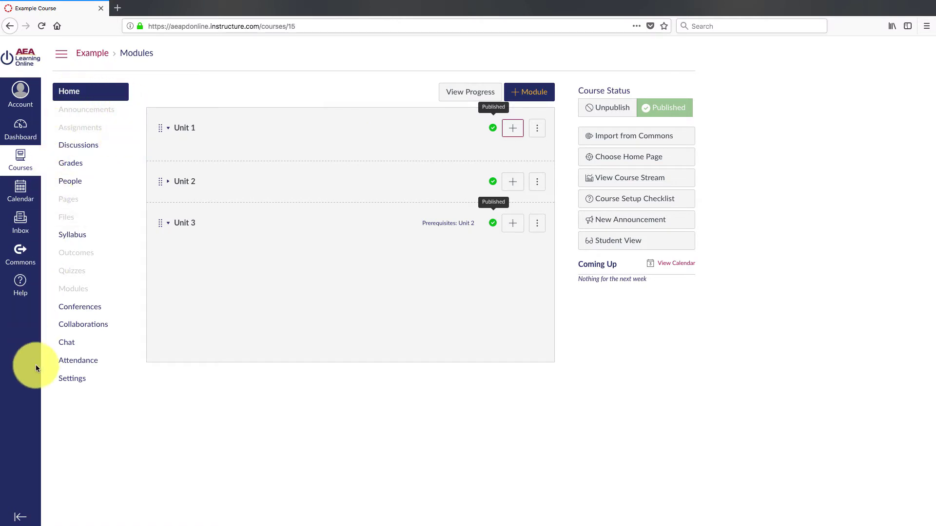
- Open the course settings and review the course details, including the Format choices
{"action": "left_click", "coordinate": [83, 382]}
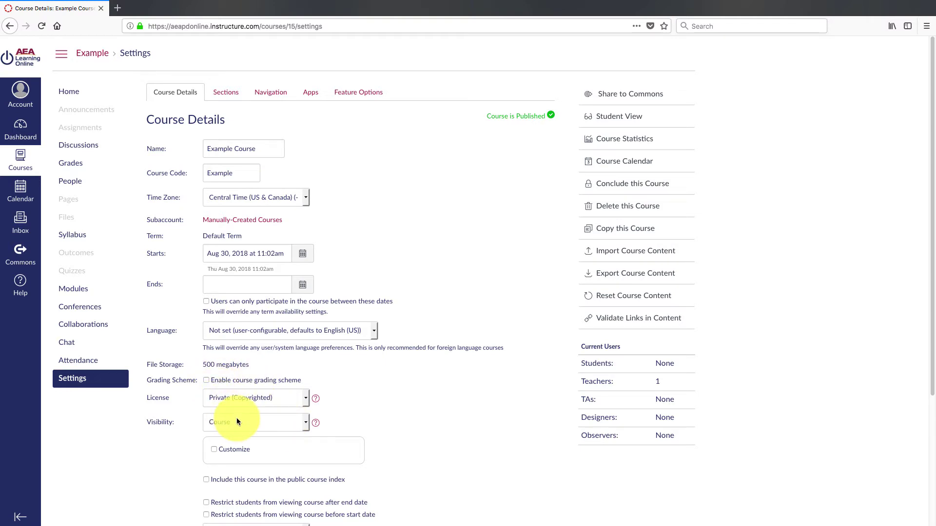
{"action": "scroll", "coordinate": [386, 434], "scroll_direction": "down", "scroll_amount": 5}
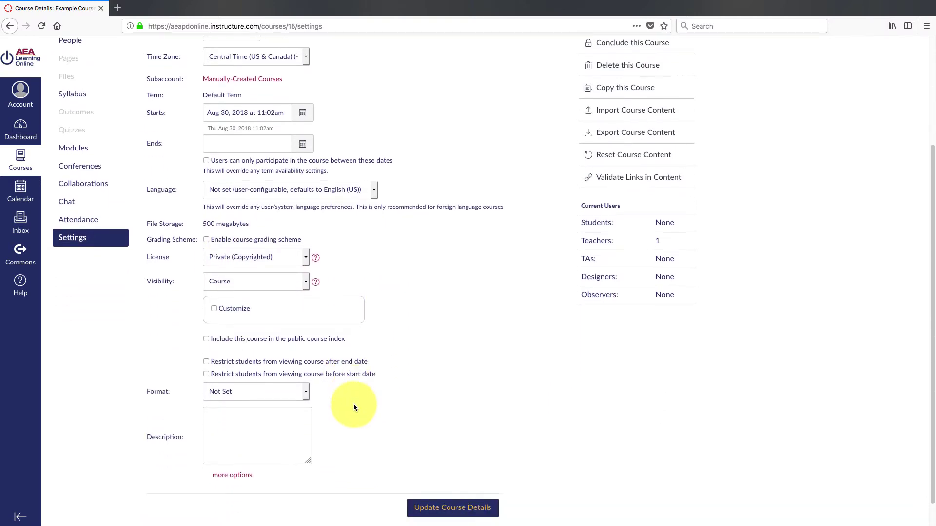
{"action": "left_click", "coordinate": [307, 388]}
{"action": "left_click", "coordinate": [308, 388]}
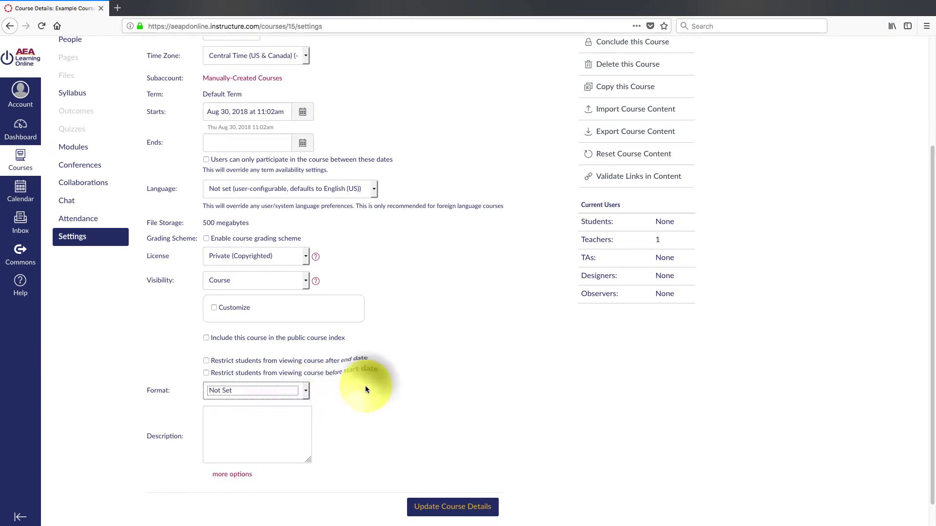
{"action": "scroll", "coordinate": [365, 385], "scroll_direction": "up", "scroll_amount": 5}
- Add a course section named Period 1
{"action": "left_click", "coordinate": [224, 92]}
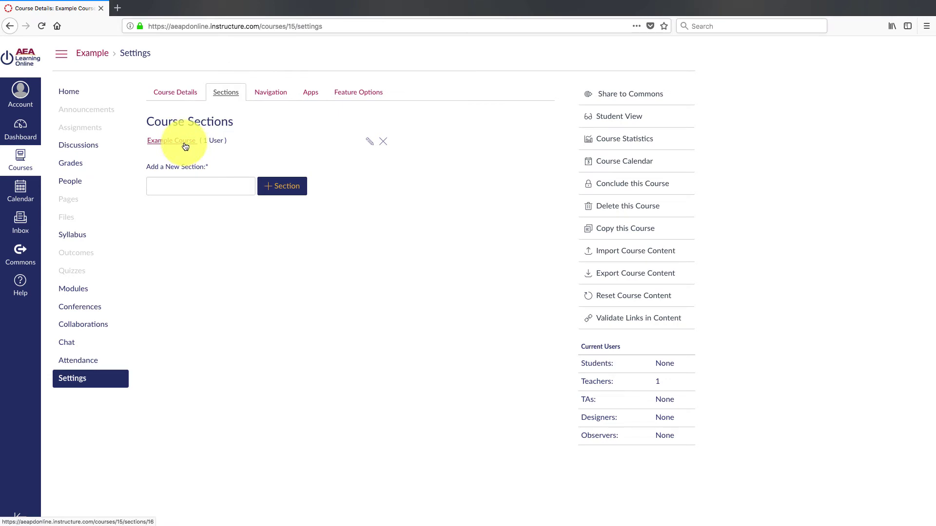
{"action": "left_click", "coordinate": [223, 188]}
{"action": "type", "text": "Se"}
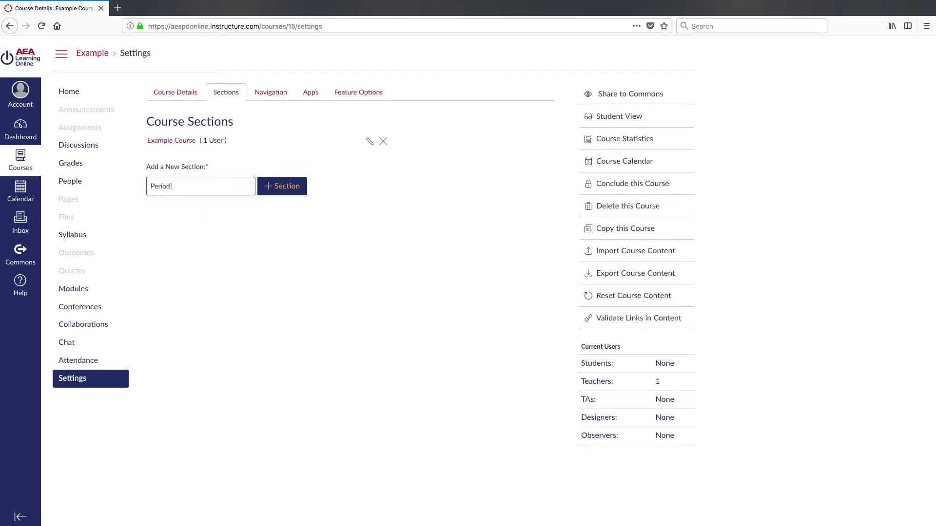
{"action": "left_click", "coordinate": [284, 186]}
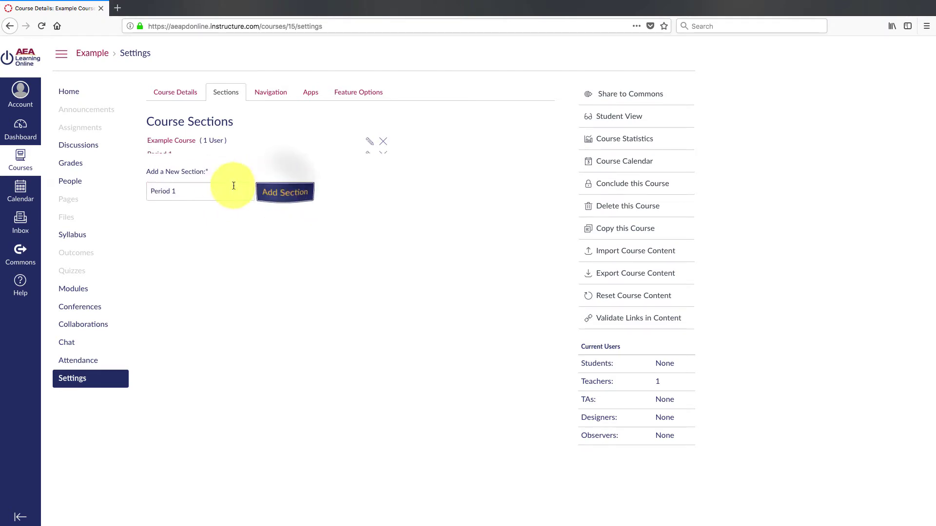
- Add two more course sections named Period 2 and Period 3
{"action": "left_click", "coordinate": [199, 200]}
{"action": "type", "text": "Perio"}
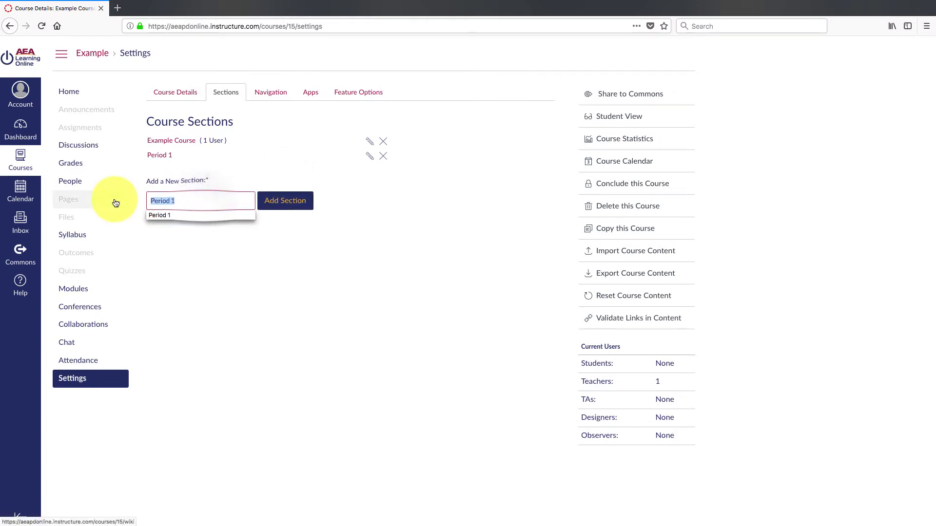
{"action": "type", "text": "d 2"}
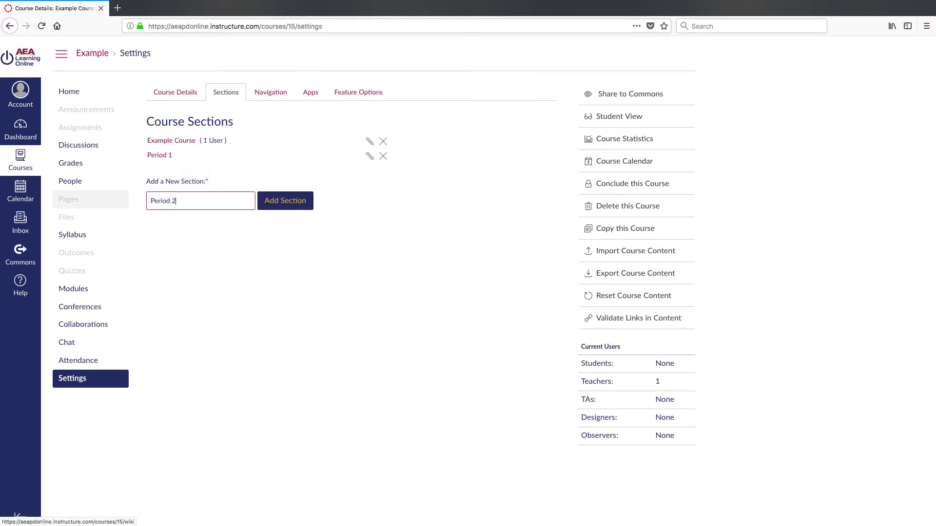
{"action": "left_click", "coordinate": [286, 202]}
{"action": "left_click", "coordinate": [184, 211]}
{"action": "type", "text": "Period 3"}
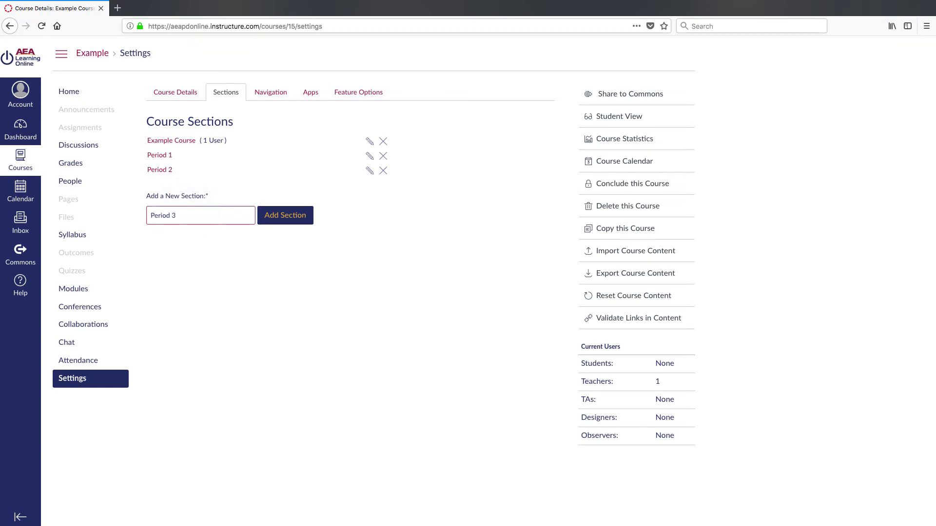
{"action": "left_click", "coordinate": [291, 215]}
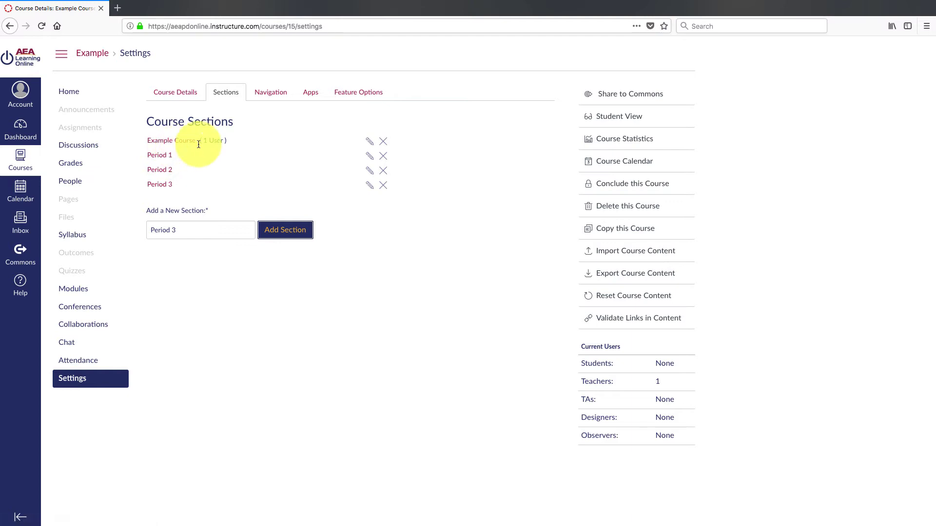
- Open the course navigation settings and move Announcements into the area hidden from students
{"action": "left_click", "coordinate": [280, 93]}
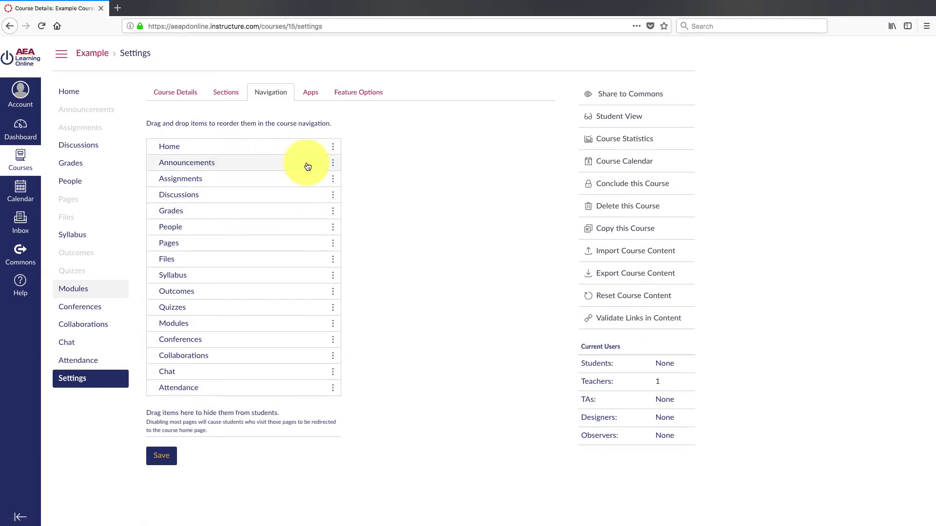
{"action": "left_click_drag", "start_coordinate": [335, 167], "coordinate": [255, 433]}
{"action": "left_click", "coordinate": [420, 288]}
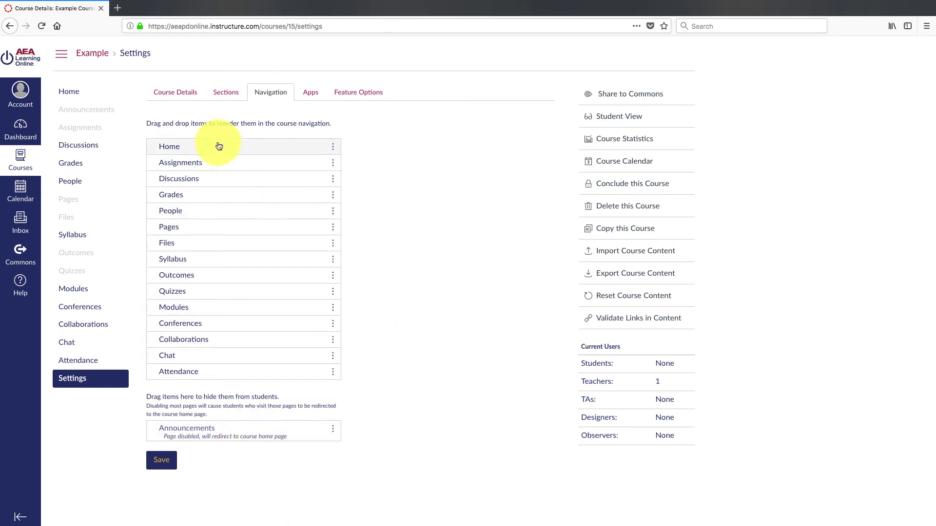
- Move Syllabus directly below Home in the course navigation order and check its Disable and Move options
{"action": "left_click_drag", "start_coordinate": [335, 266], "coordinate": [316, 167]}
{"action": "left_click", "coordinate": [440, 180]}
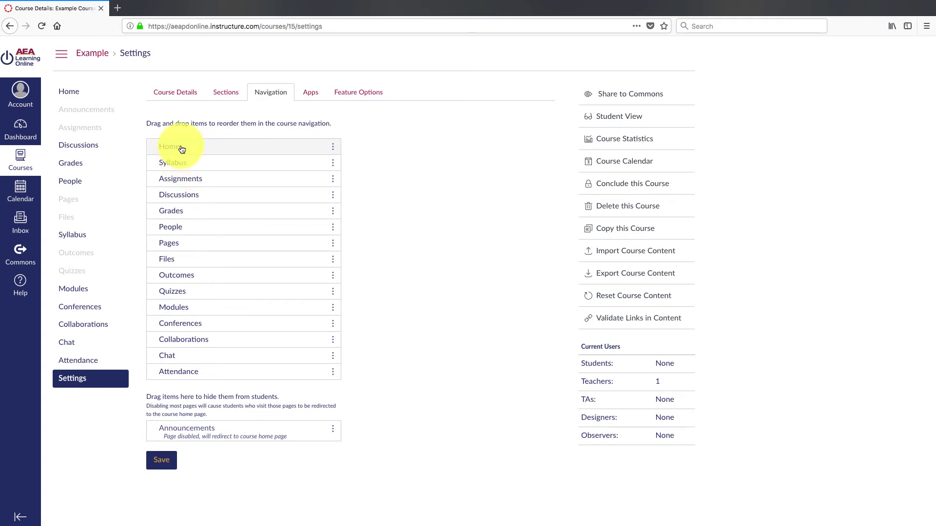
{"action": "left_click", "coordinate": [332, 166]}
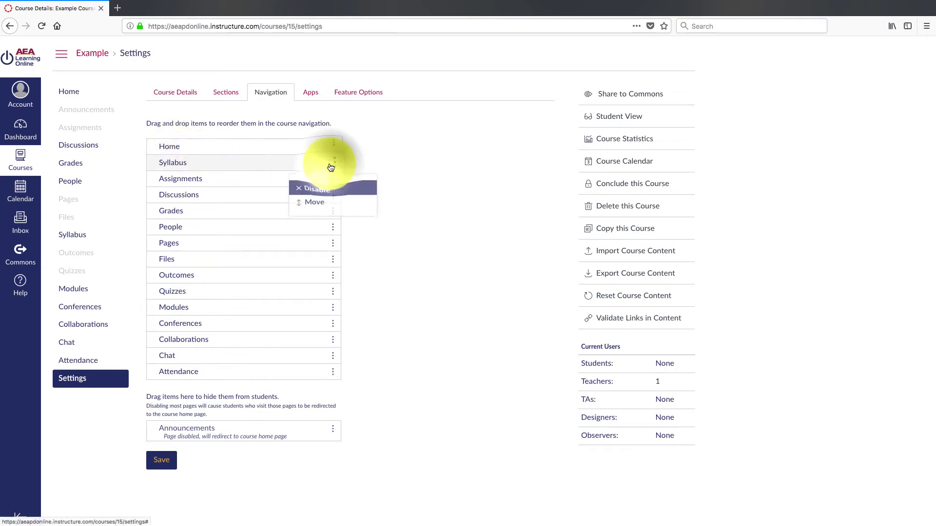
{"action": "left_click", "coordinate": [332, 166]}
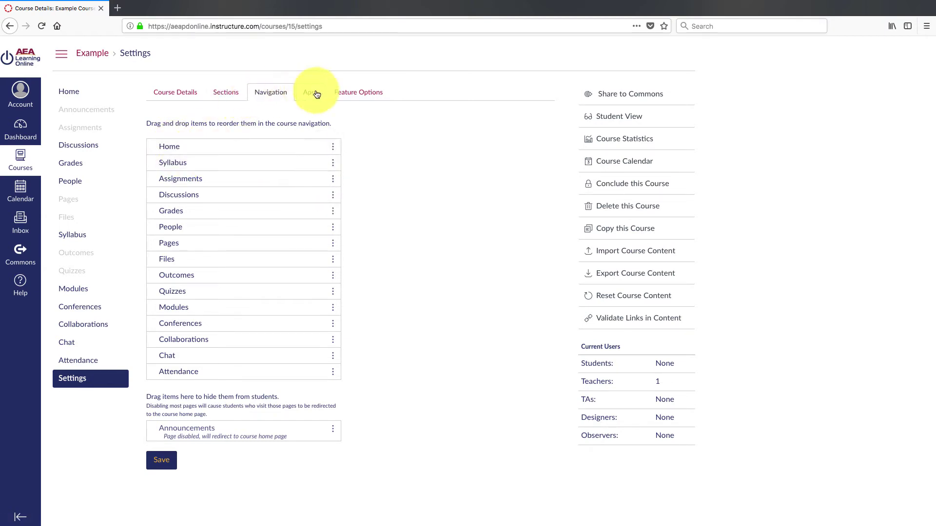
- Move Discussions between Outcomes and Quizzes in the course navigation and save the new arrangement
{"action": "left_click_drag", "start_coordinate": [336, 198], "coordinate": [328, 278]}
{"action": "left_click", "coordinate": [445, 295]}
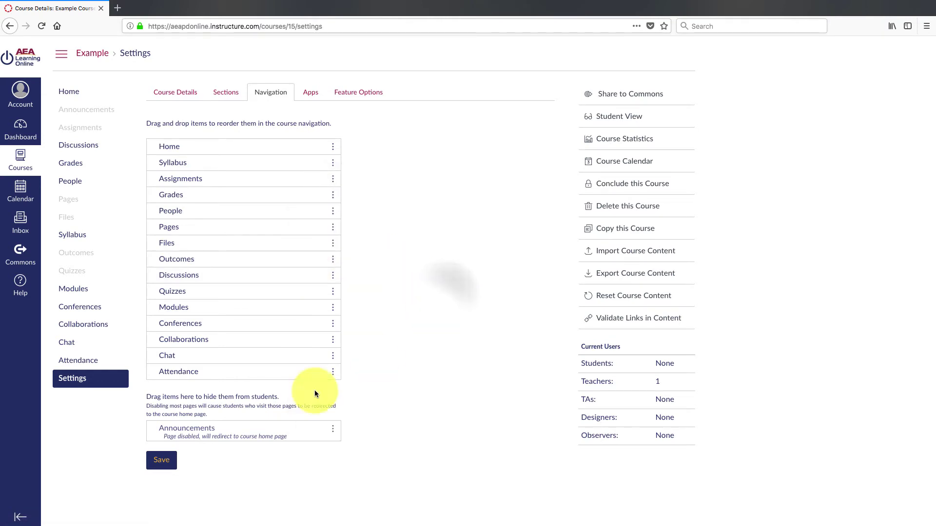
{"action": "left_click", "coordinate": [156, 469]}
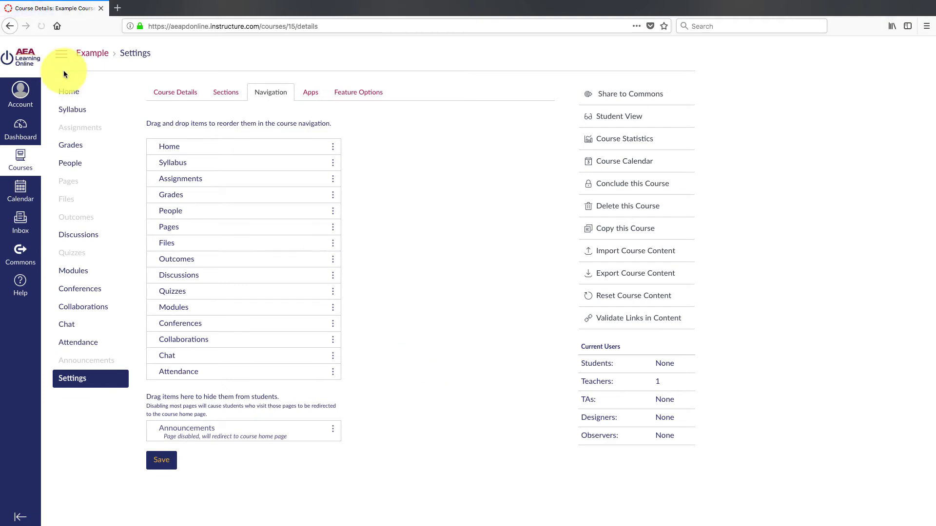
- Review the course's external apps, feature options and course details
{"action": "left_click", "coordinate": [310, 92]}
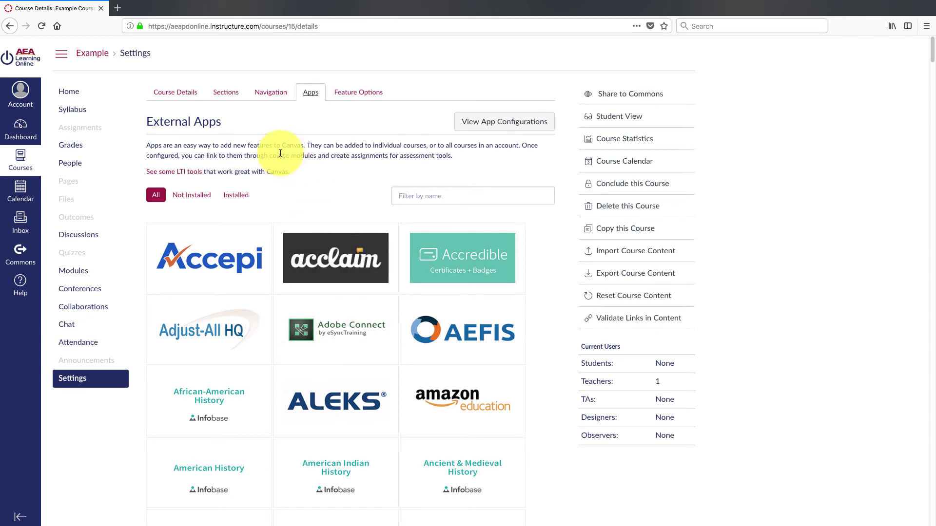
{"action": "left_click", "coordinate": [351, 92]}
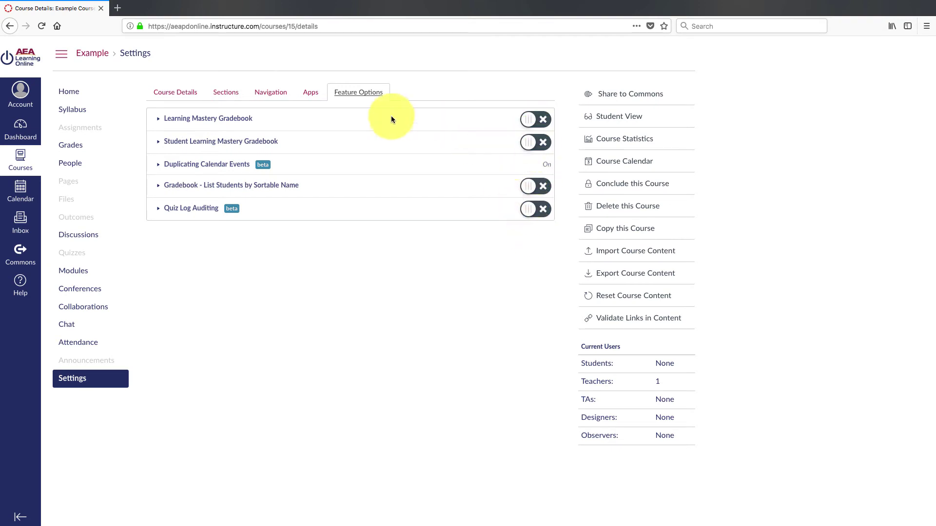
{"action": "left_click", "coordinate": [181, 92]}
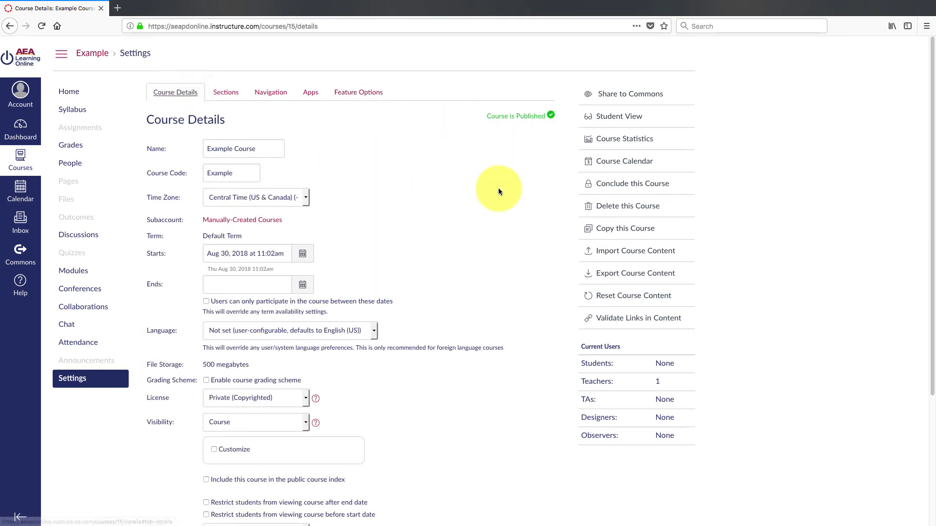
{"action": "scroll", "coordinate": [113, 192], "scroll_direction": "down", "scroll_amount": 2}
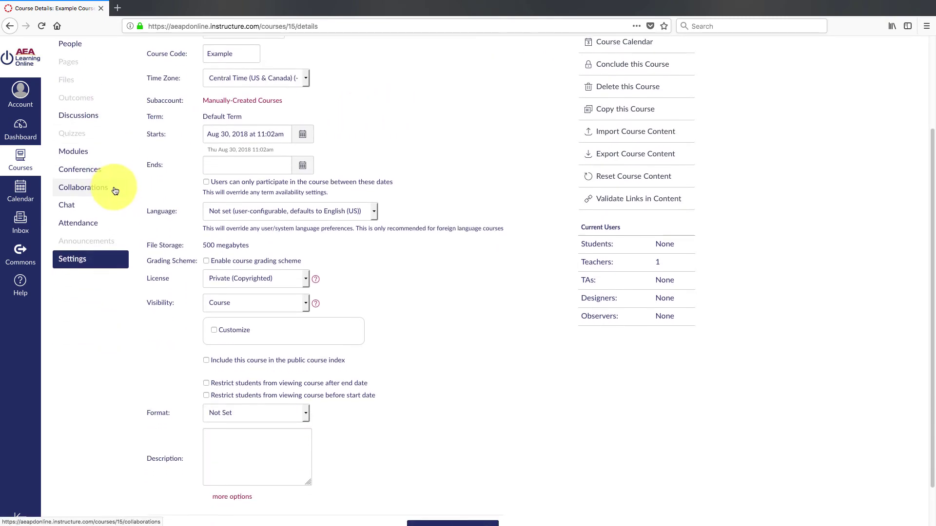
{"action": "scroll", "coordinate": [118, 188], "scroll_direction": "up", "scroll_amount": 3}
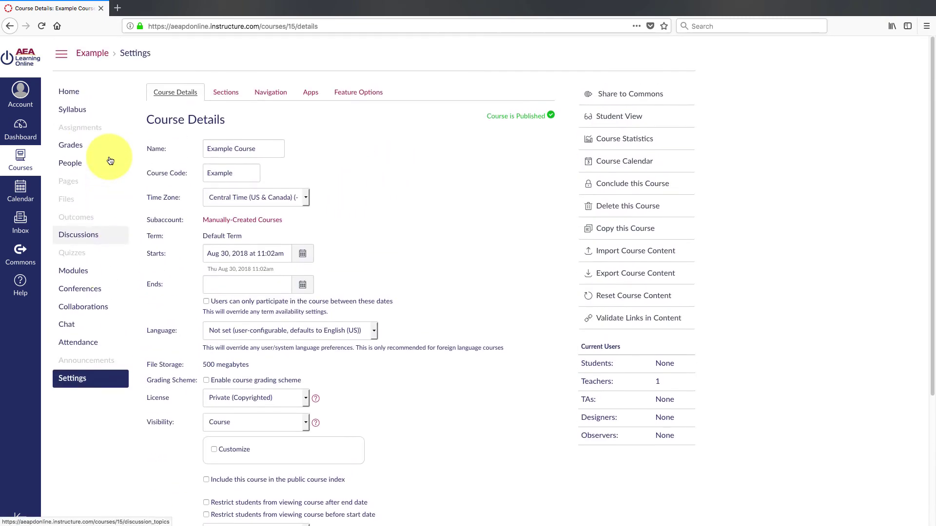
- Go to the course home and review the home page choices without changing the selection
{"action": "left_click", "coordinate": [73, 93]}
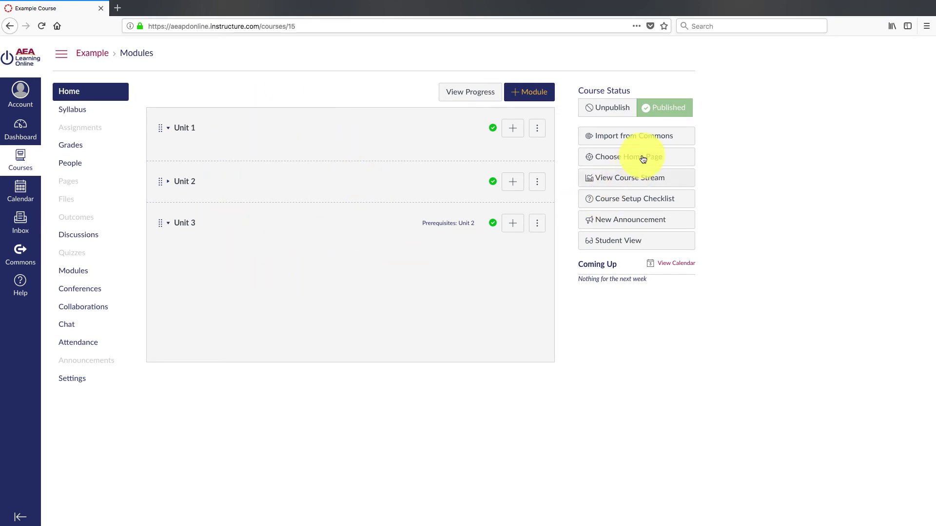
{"action": "left_click", "coordinate": [642, 155]}
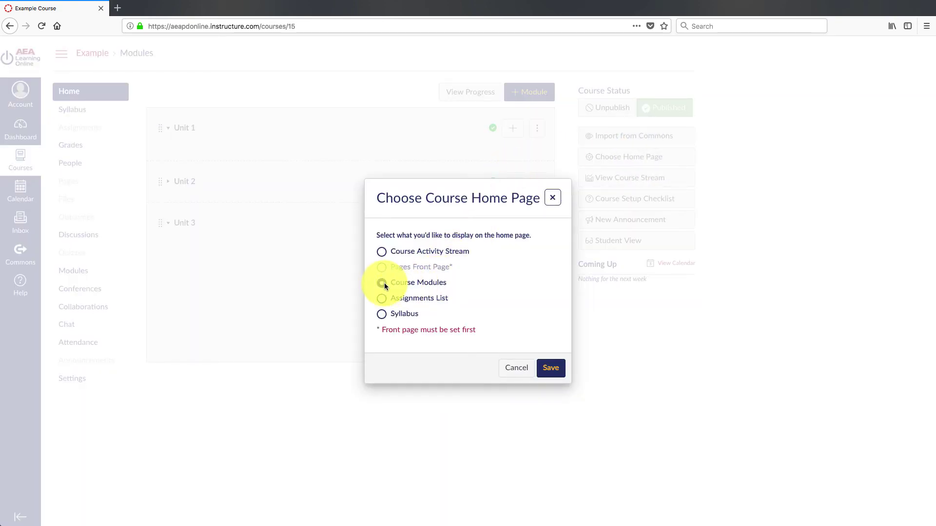
{"action": "left_click", "coordinate": [553, 197]}
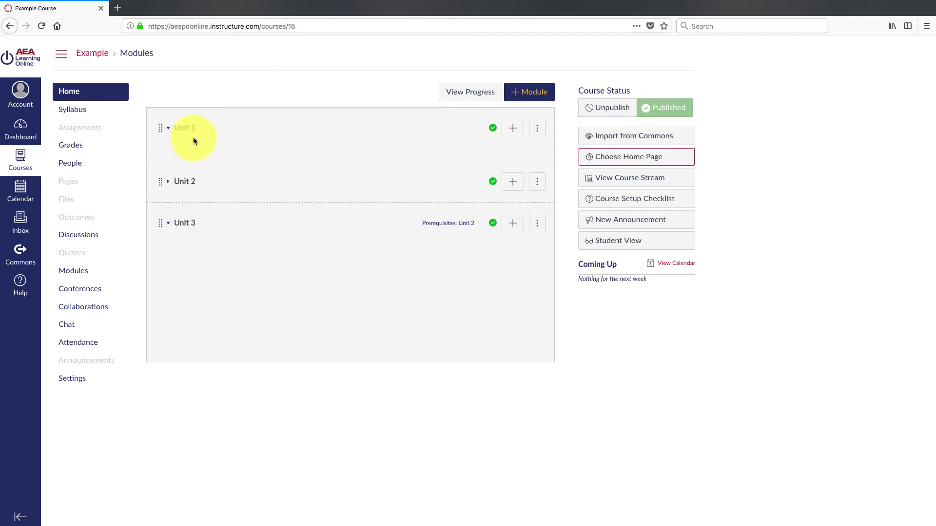
- Add a new assignment named Unit 1 First Assignment to the Unit 1 module, indented 1 level
{"action": "left_click", "coordinate": [512, 128]}
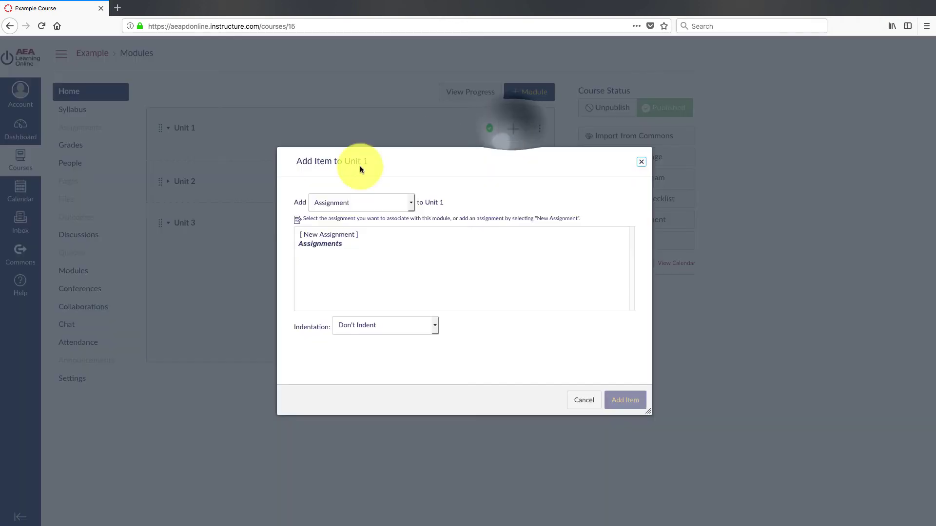
{"action": "left_click", "coordinate": [433, 331]}
{"action": "left_click", "coordinate": [416, 339]}
{"action": "left_click", "coordinate": [341, 235]}
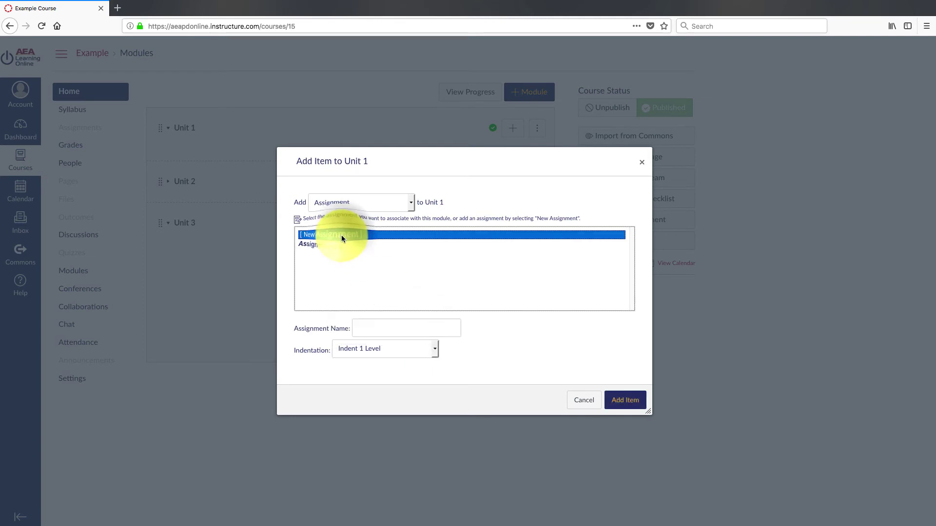
{"action": "left_click", "coordinate": [629, 400]}
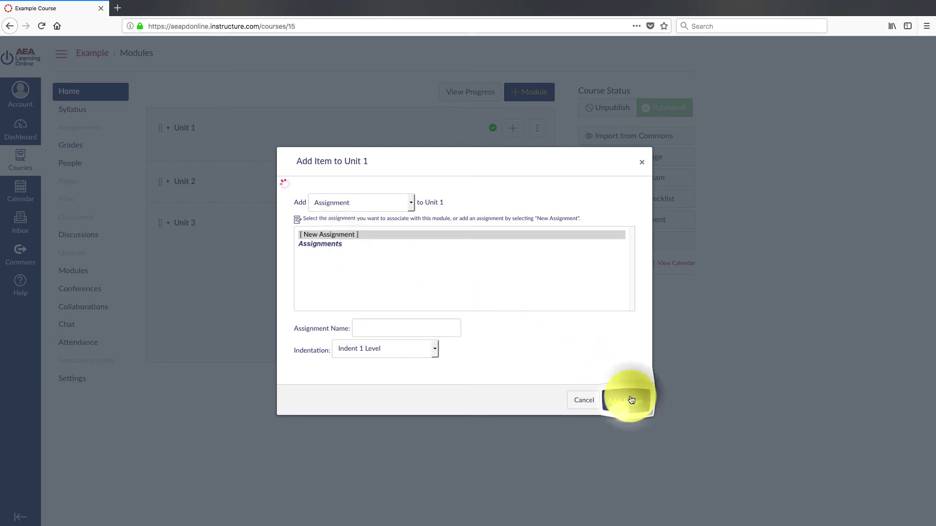
{"action": "left_click", "coordinate": [398, 334]}
{"action": "type", "text": "Unit 1 First Assignment"}
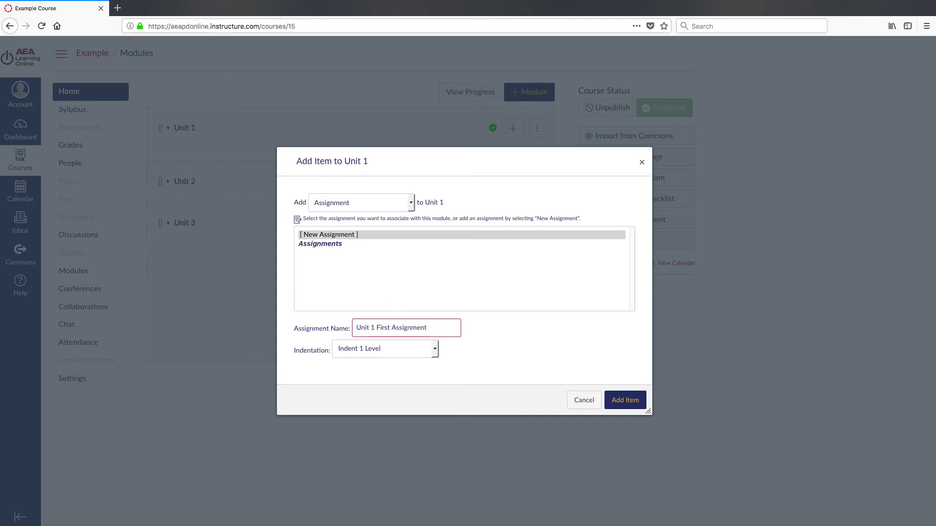
{"action": "left_click", "coordinate": [624, 400]}
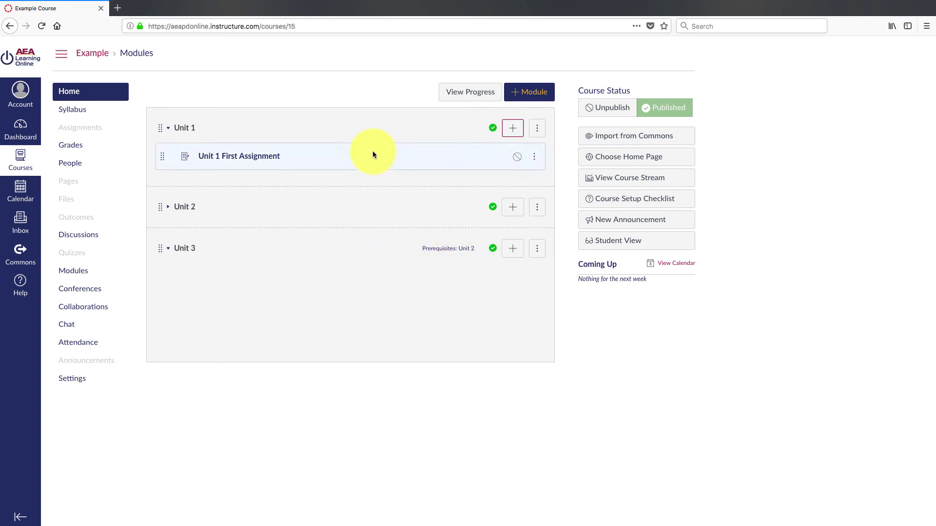
- Set Syllabus as the course home page, and check the Home page and the Assignments list
{"action": "left_click", "coordinate": [624, 156]}
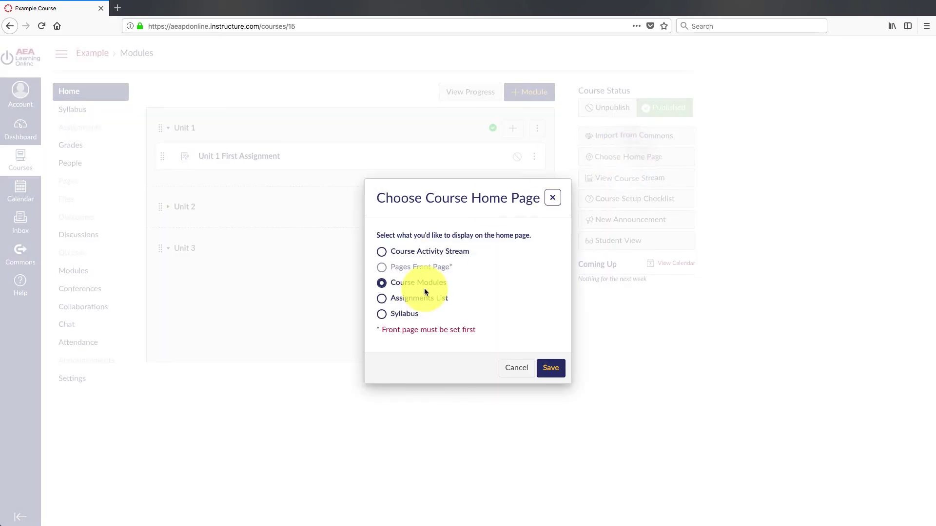
{"action": "left_click", "coordinate": [382, 314]}
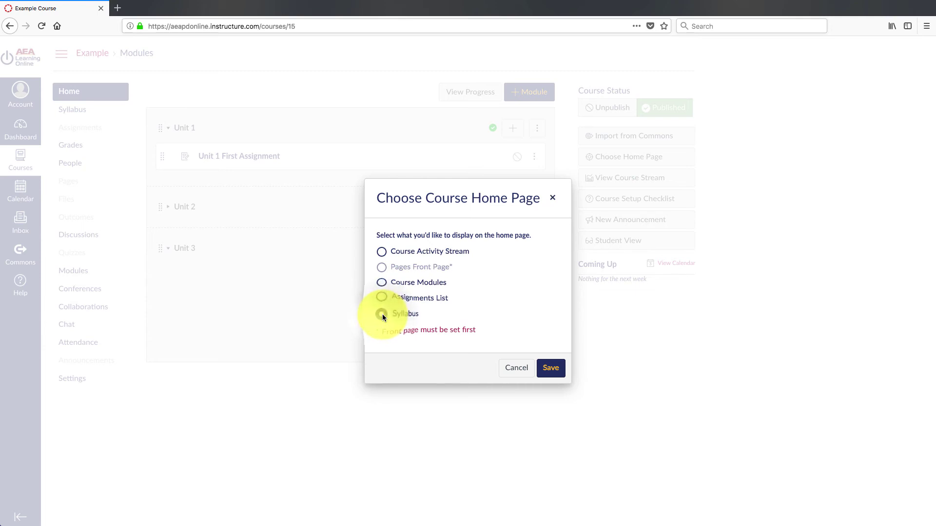
{"action": "left_click", "coordinate": [550, 369]}
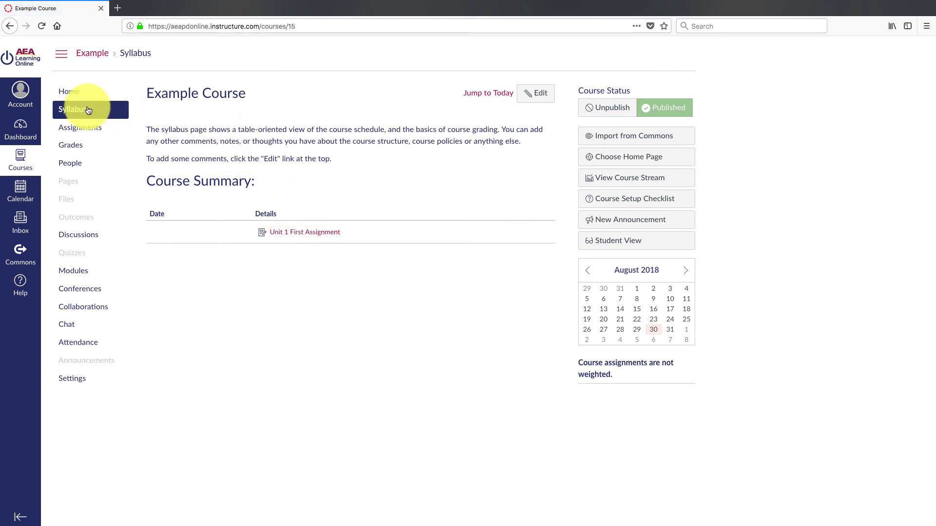
{"action": "left_click", "coordinate": [72, 93]}
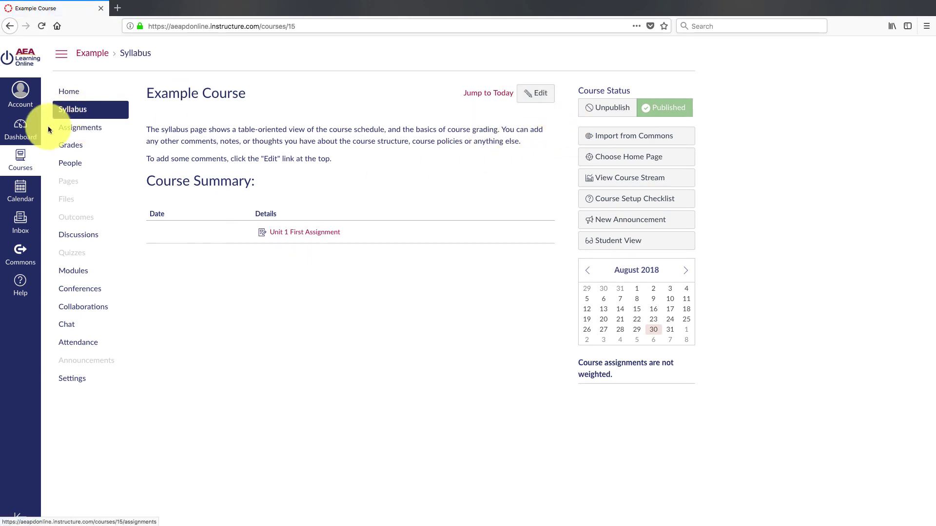
{"action": "left_click", "coordinate": [63, 127]}
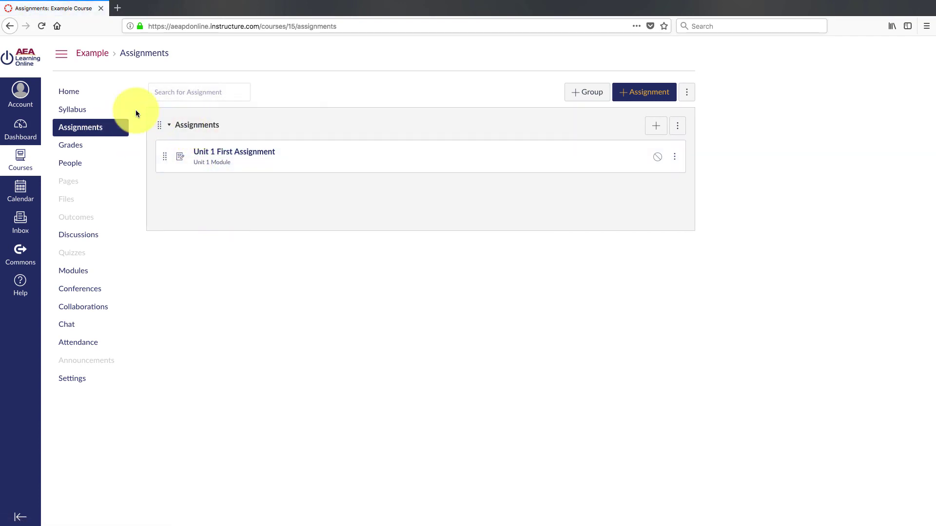
- Open the course syllabus description for editing
{"action": "left_click", "coordinate": [81, 109]}
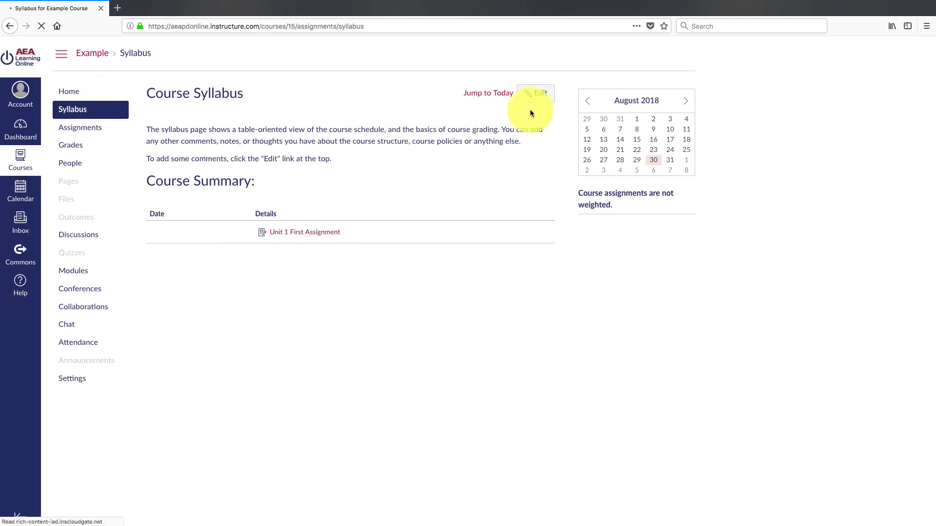
{"action": "left_click", "coordinate": [540, 94]}
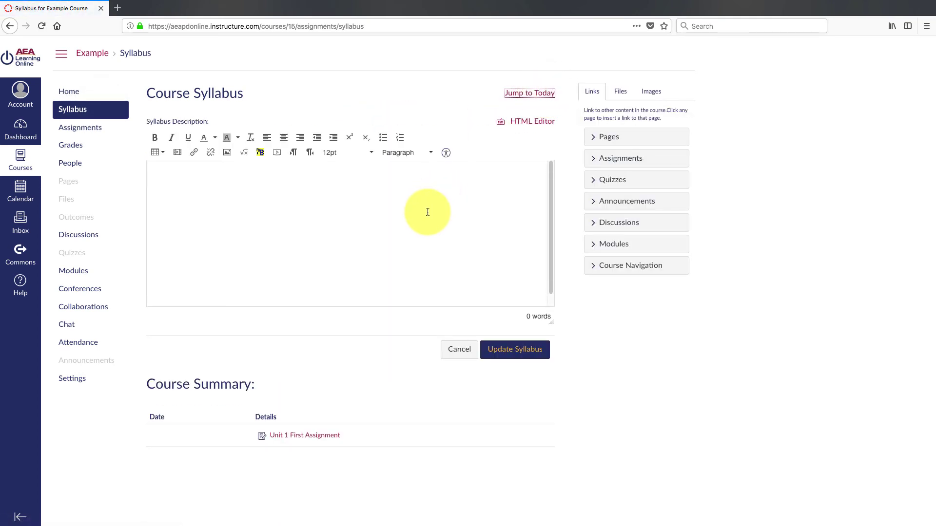
{"action": "left_click", "coordinate": [389, 209]}
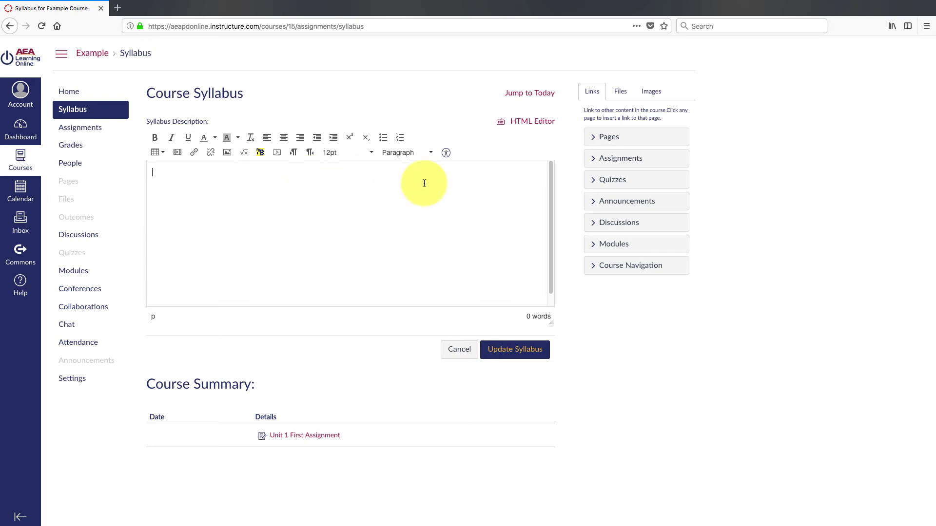
- Choose aea.png from the Desktop as a new image to upload for the syllabus
{"action": "left_click", "coordinate": [652, 93]}
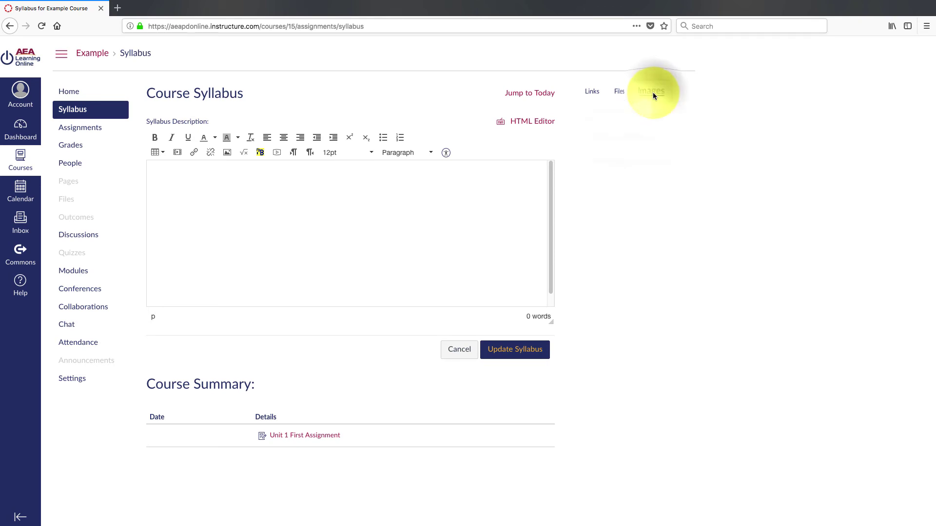
{"action": "left_click", "coordinate": [649, 166]}
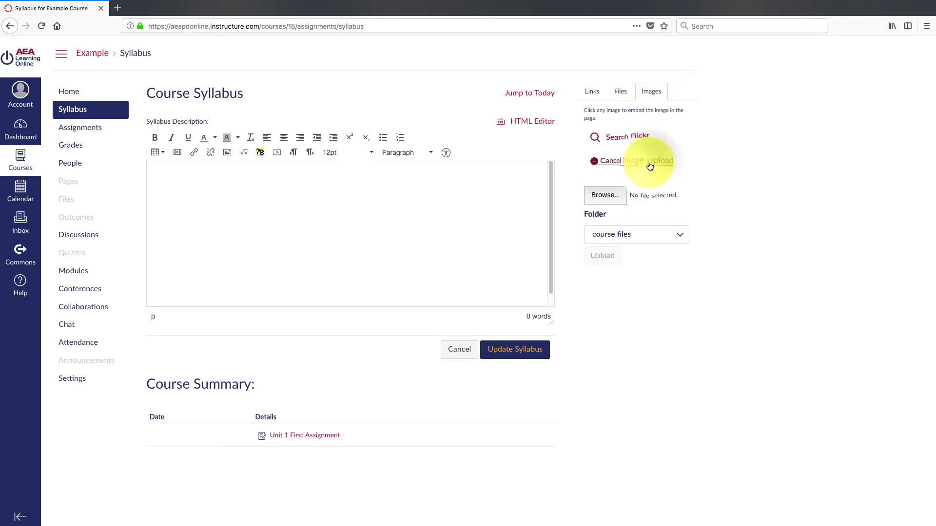
{"action": "left_click", "coordinate": [613, 192]}
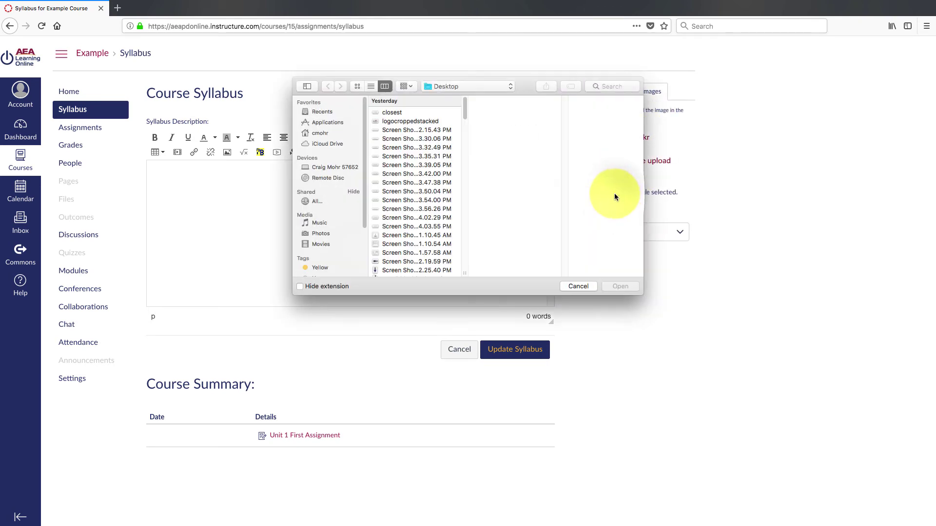
{"action": "left_click", "coordinate": [432, 123]}
{"action": "scroll", "coordinate": [428, 191], "scroll_direction": "down", "scroll_amount": 3}
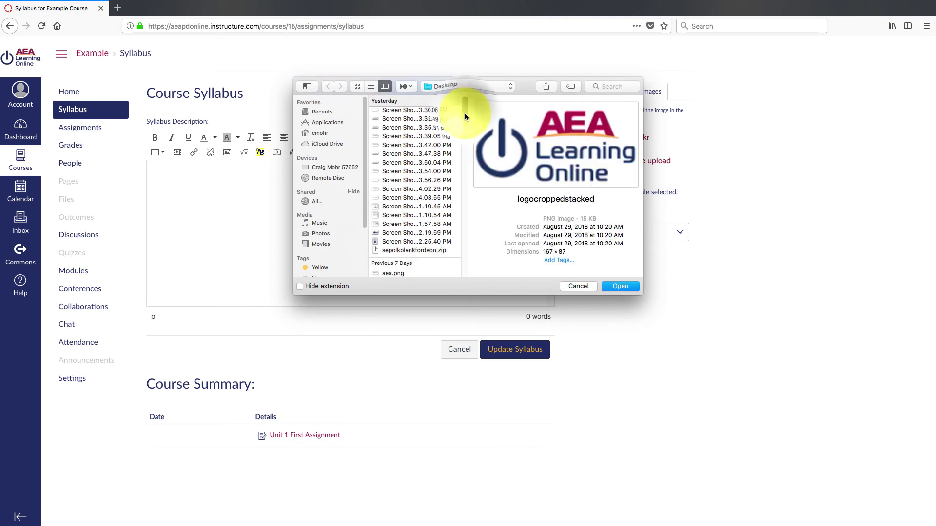
{"action": "left_click", "coordinate": [422, 194]}
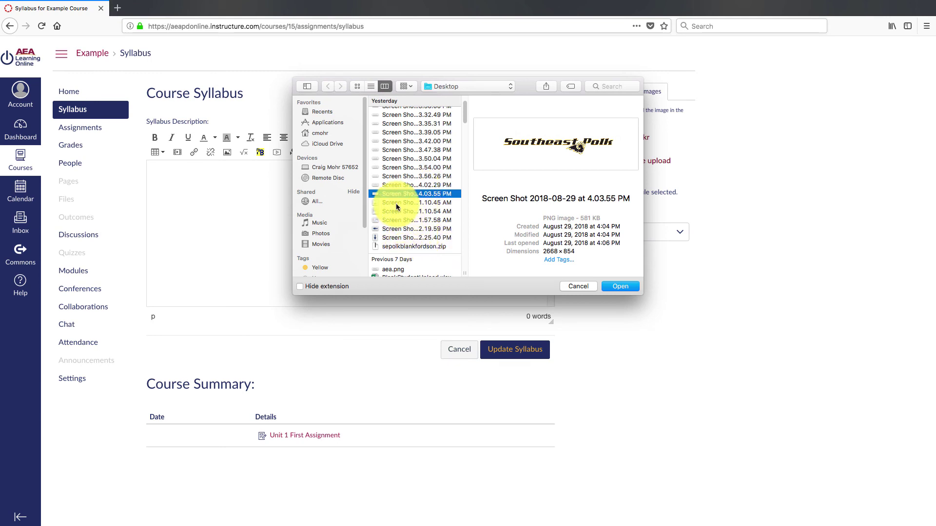
{"action": "scroll", "coordinate": [410, 215], "scroll_direction": "down", "scroll_amount": 2}
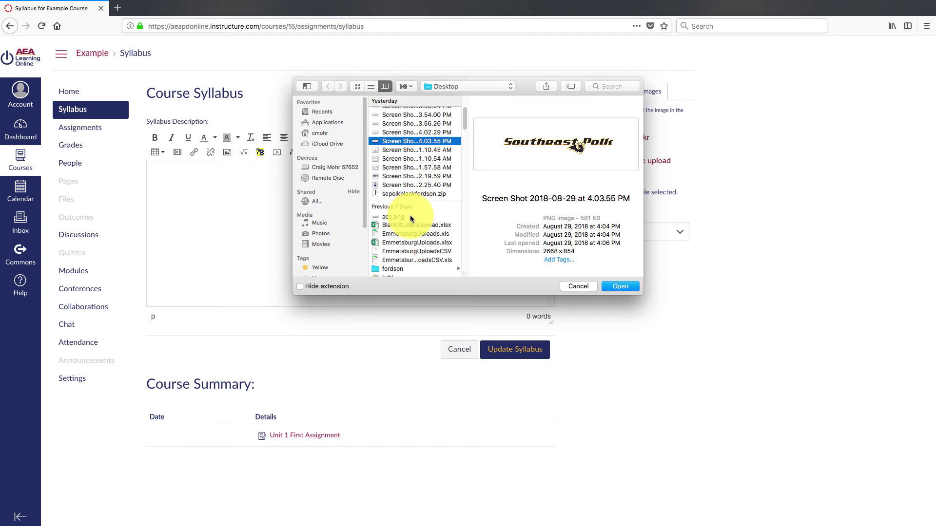
{"action": "scroll", "coordinate": [410, 214], "scroll_direction": "down", "scroll_amount": 5}
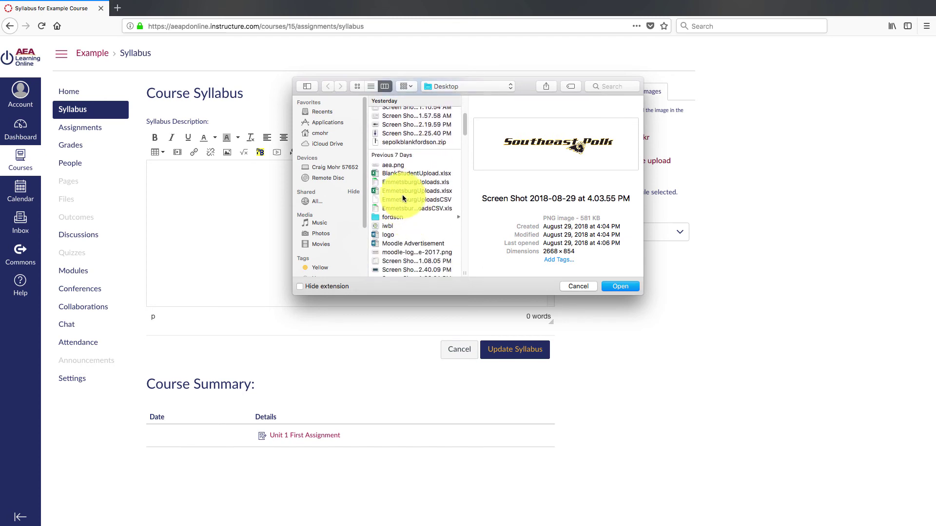
{"action": "left_click", "coordinate": [393, 166]}
{"action": "left_click", "coordinate": [622, 285]}
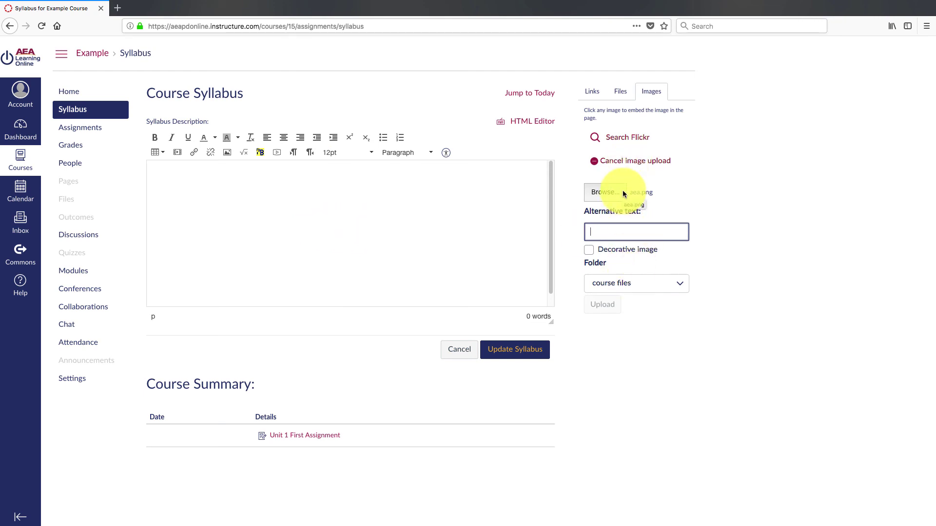
- Upload the image into the syllabus with the alternative text AEA Learning Online Logo, and save the syllabus
{"action": "left_click", "coordinate": [590, 248]}
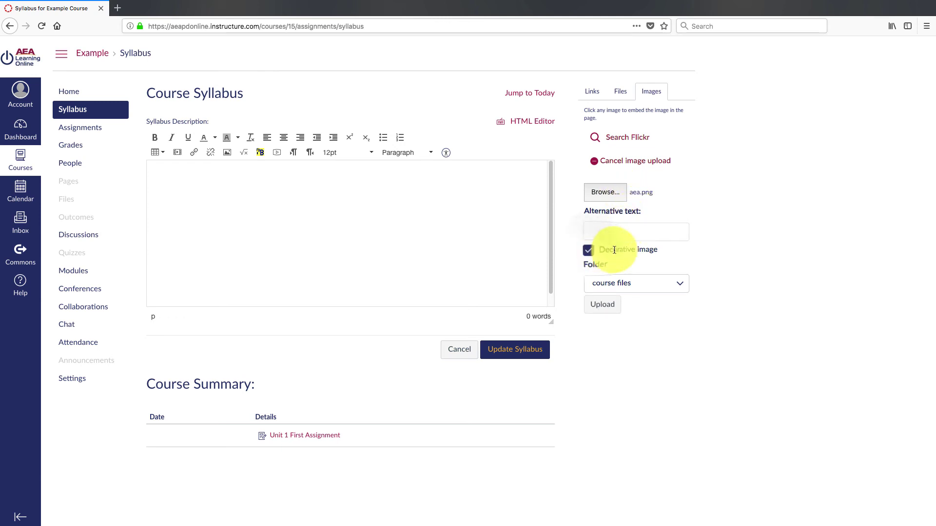
{"action": "left_click", "coordinate": [614, 249]}
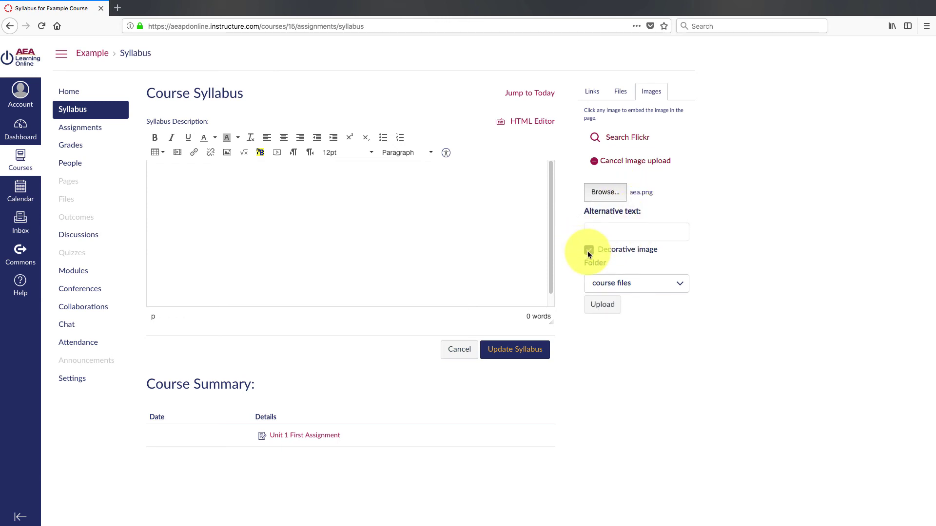
{"action": "left_click", "coordinate": [605, 230]}
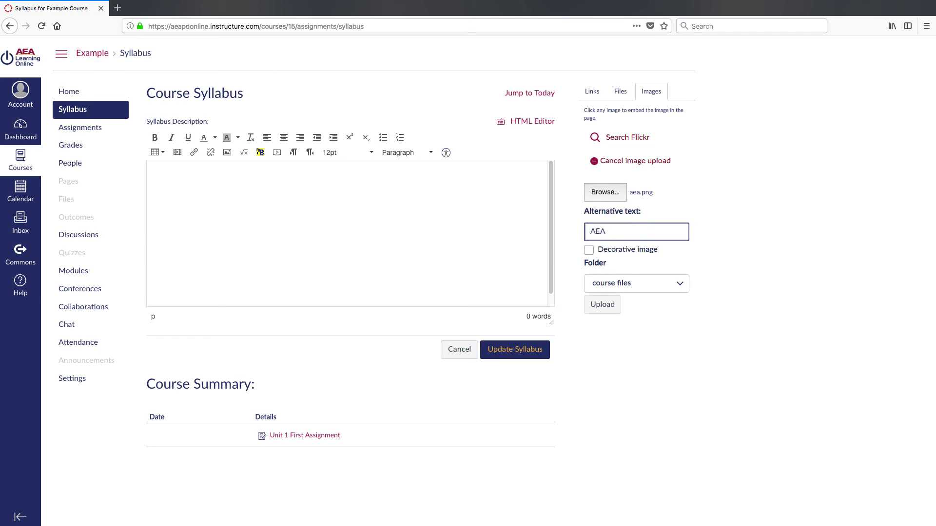
{"action": "type", "text": "earning Online Logo"}
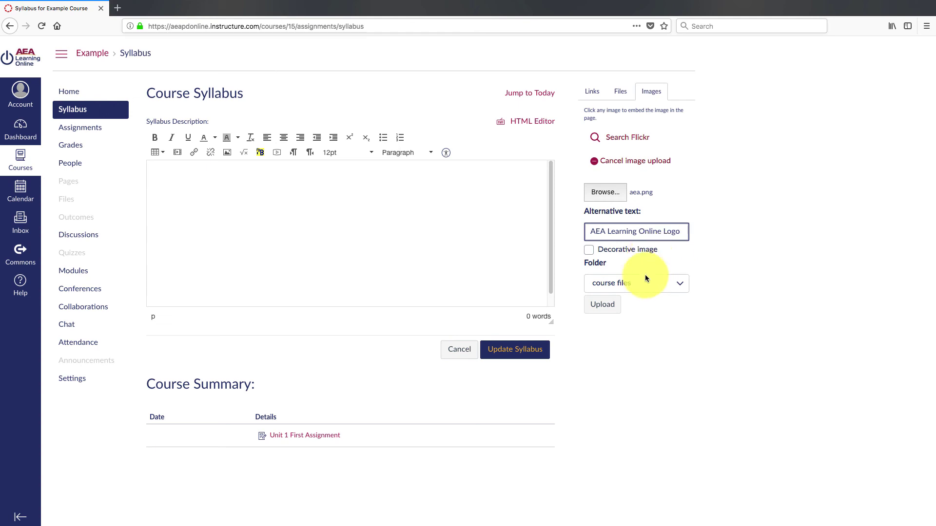
{"action": "left_click", "coordinate": [616, 305]}
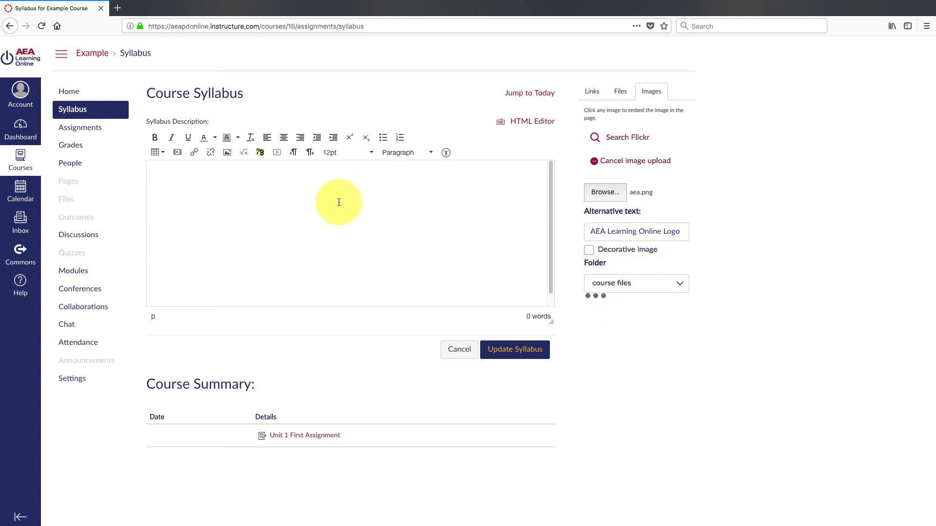
{"action": "left_click", "coordinate": [212, 199]}
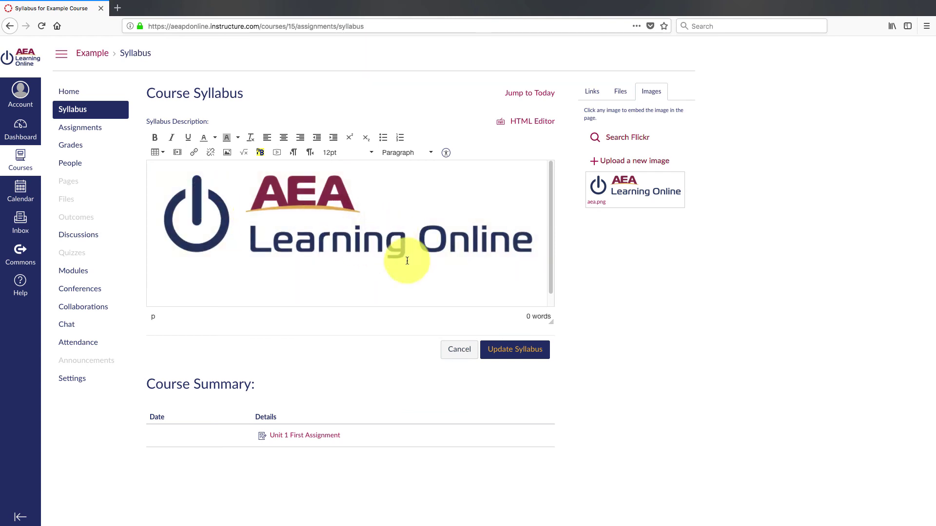
{"action": "left_click", "coordinate": [518, 356]}
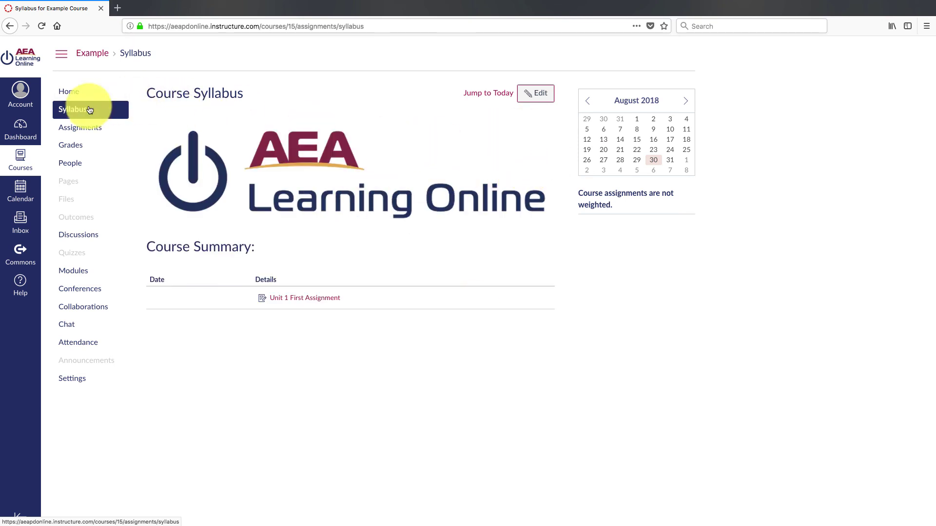
- Check the course home page, and reopen Example Course from the Dashboard
{"action": "left_click", "coordinate": [71, 97]}
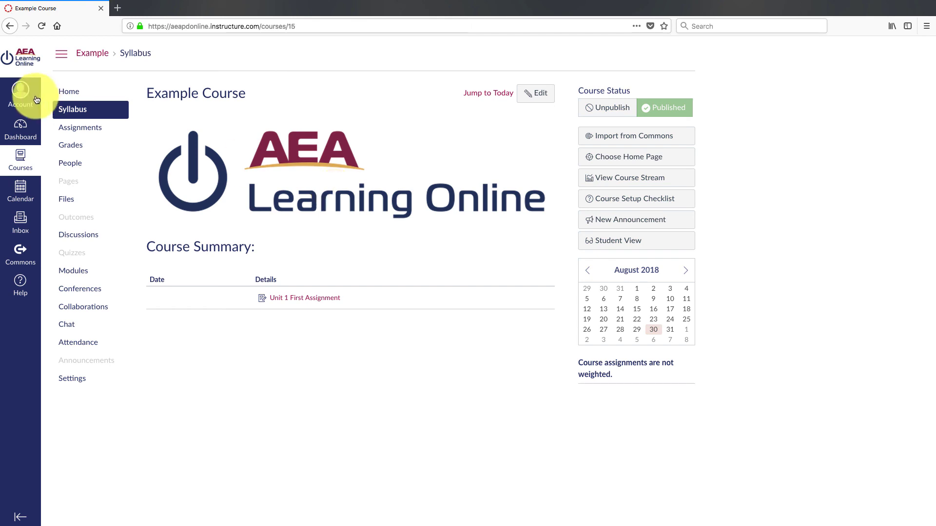
{"action": "left_click", "coordinate": [21, 128]}
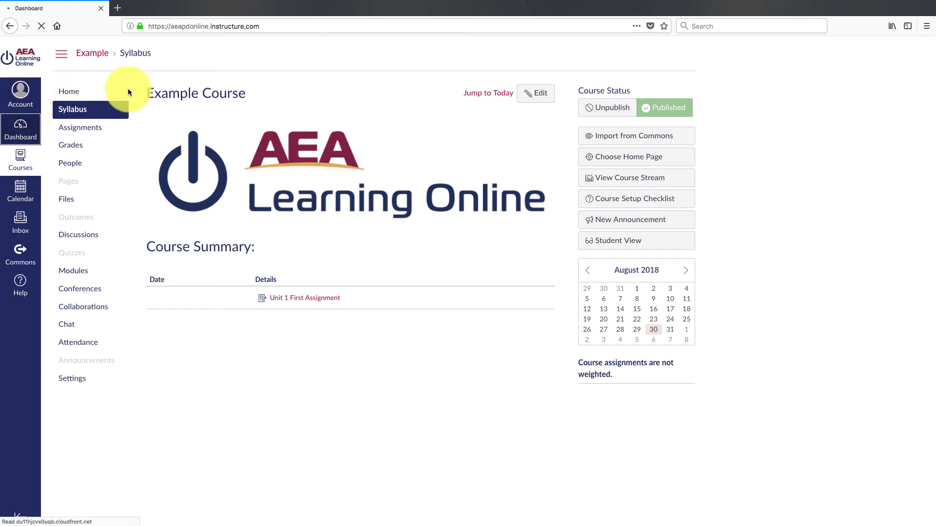
{"action": "left_click", "coordinate": [250, 210]}
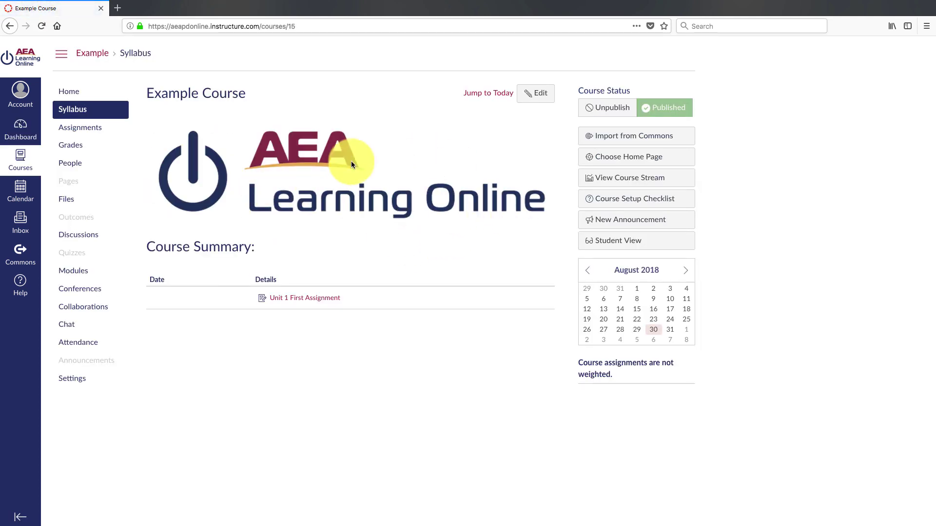
- Add "This is an example course built by AEA Learning Online to help learn how to use canvas." below the syllabus logo and save
{"action": "left_click", "coordinate": [536, 108]}
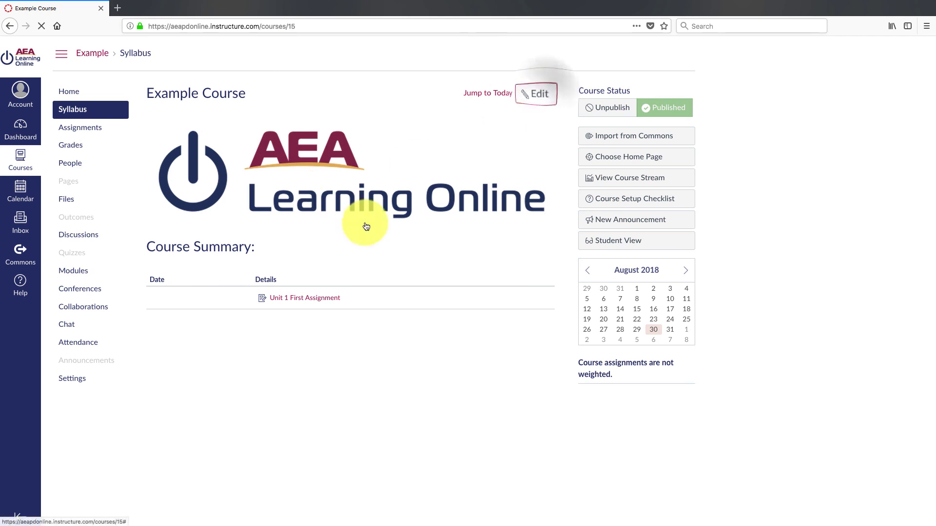
{"action": "left_click", "coordinate": [376, 284]}
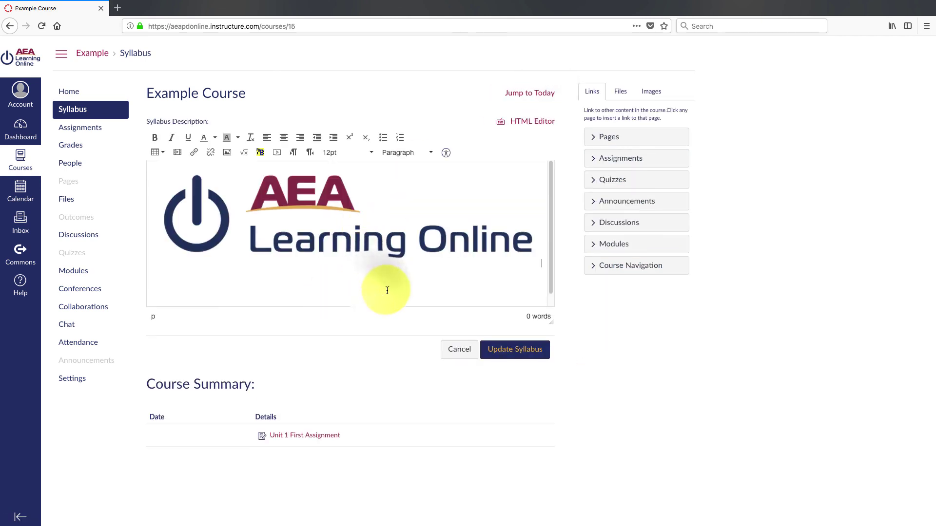
{"action": "type", "text": "This is an"}
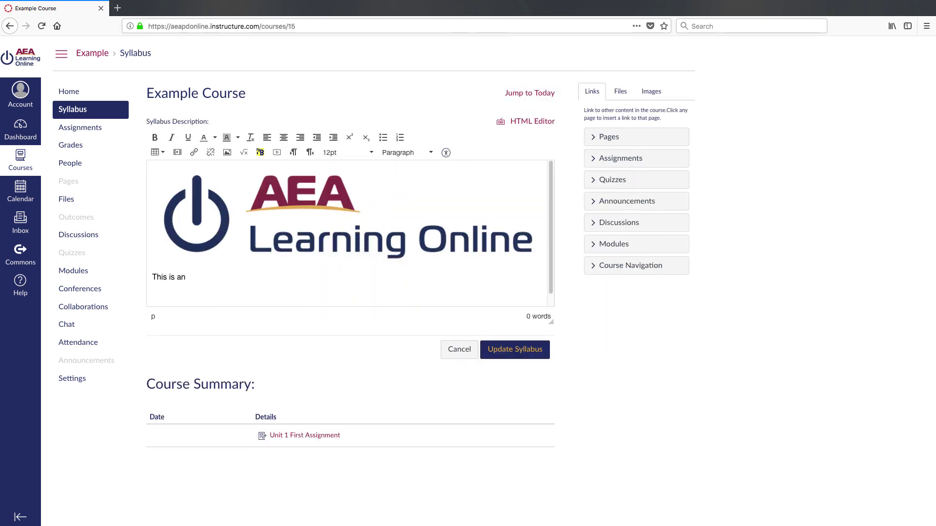
{"action": "type", "text": " example course built by AEA"}
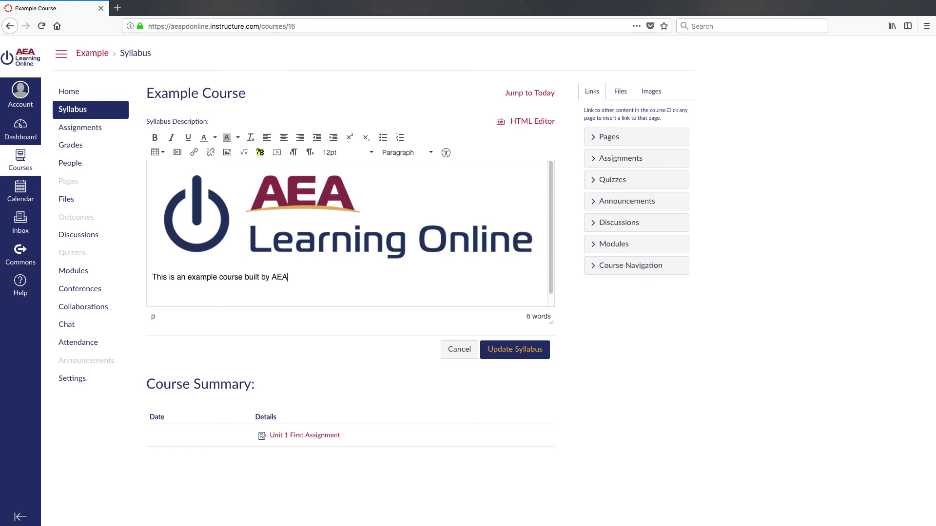
{"action": "type", "text": " Learning Onln"}
{"action": "type", "text": "ne to help "}
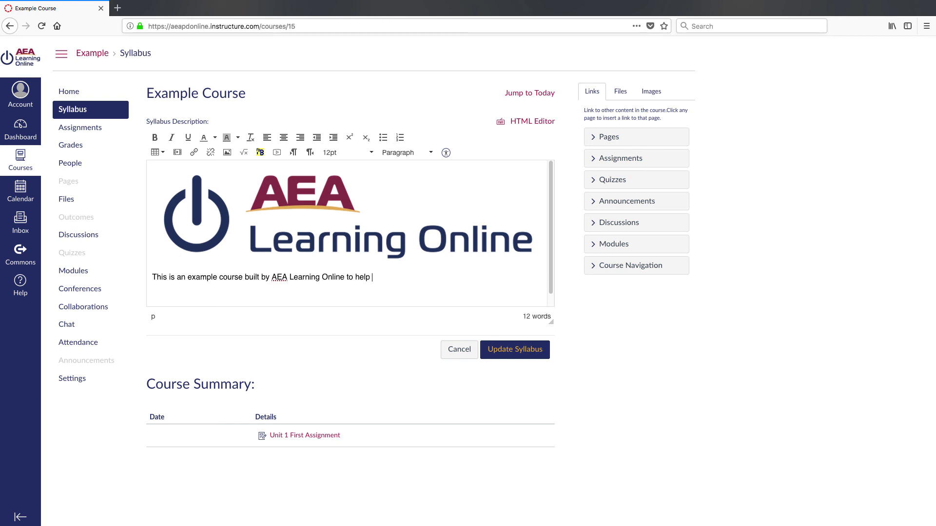
{"action": "type", "text": "learn how to use canvas."}
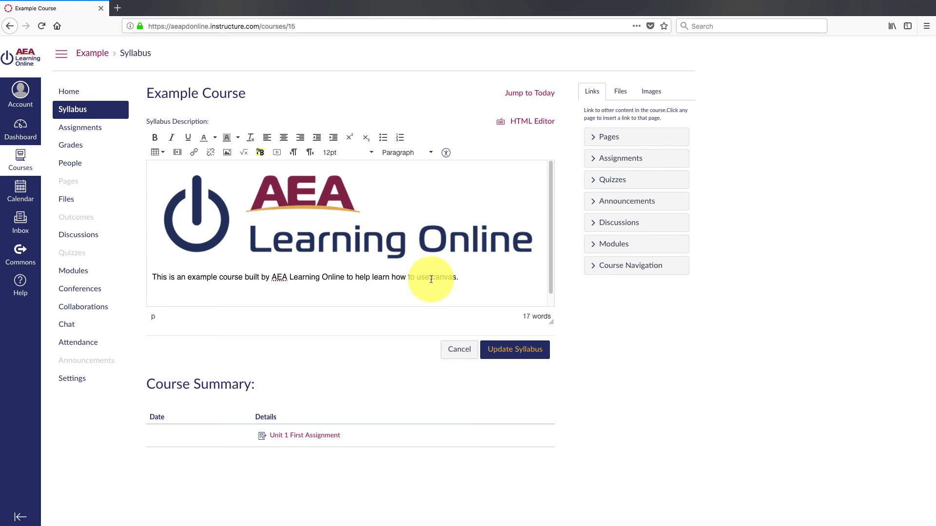
{"action": "left_click", "coordinate": [516, 349]}
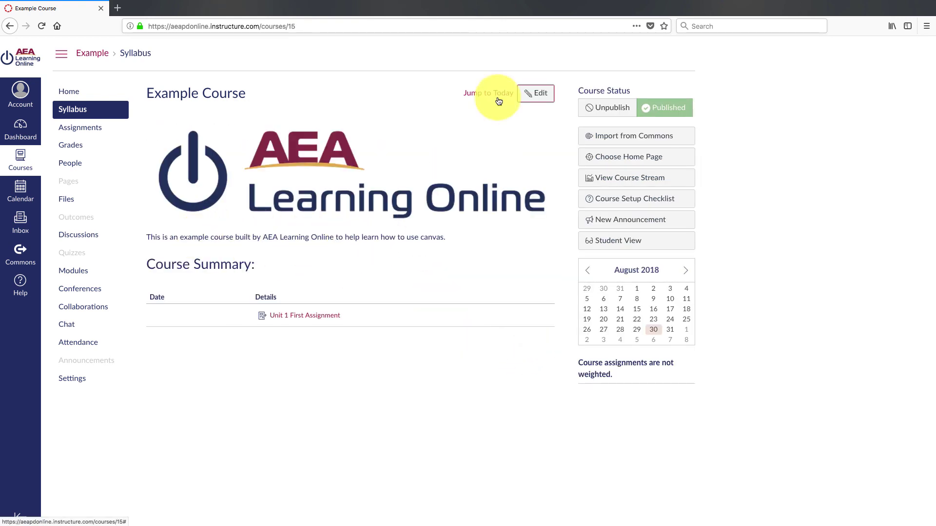
- Set the sentence below the syllabus logo to 24pt, center it, and save the syllabus
{"action": "left_click", "coordinate": [536, 92]}
{"action": "left_click_drag", "start_coordinate": [459, 278], "coordinate": [151, 278]}
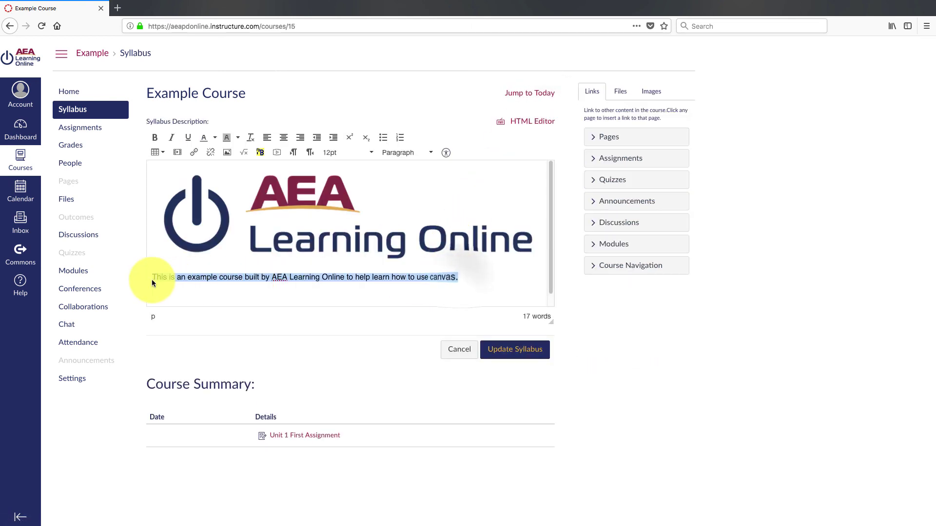
{"action": "left_click", "coordinate": [367, 153]}
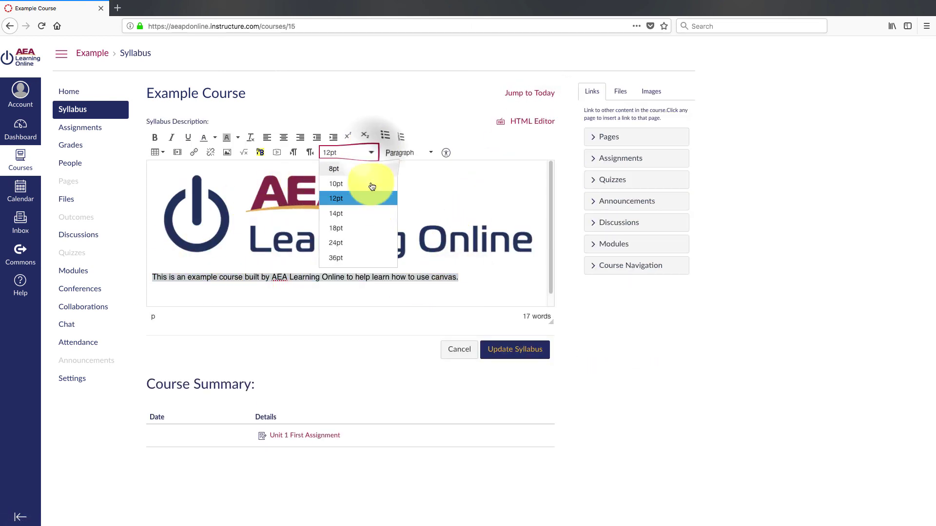
{"action": "left_click", "coordinate": [356, 239]}
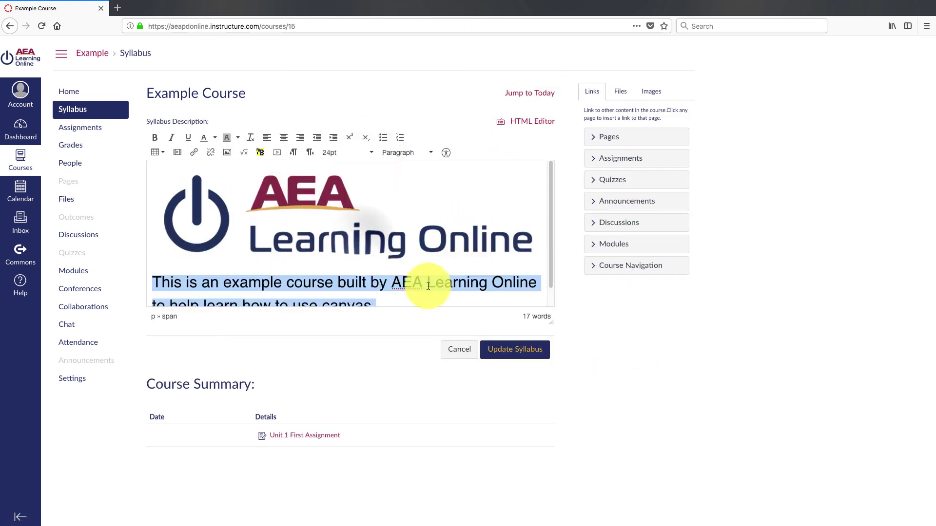
{"action": "left_click", "coordinate": [283, 137]}
{"action": "left_click", "coordinate": [531, 349]}
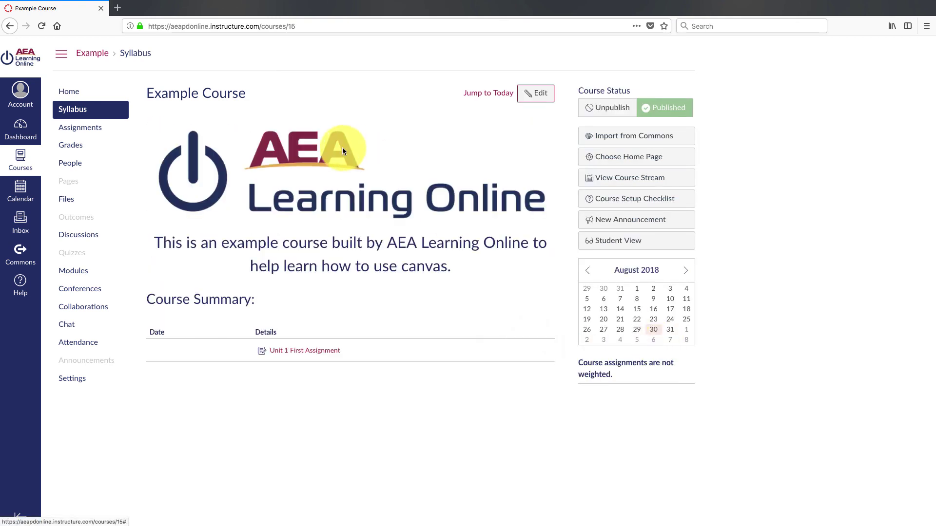